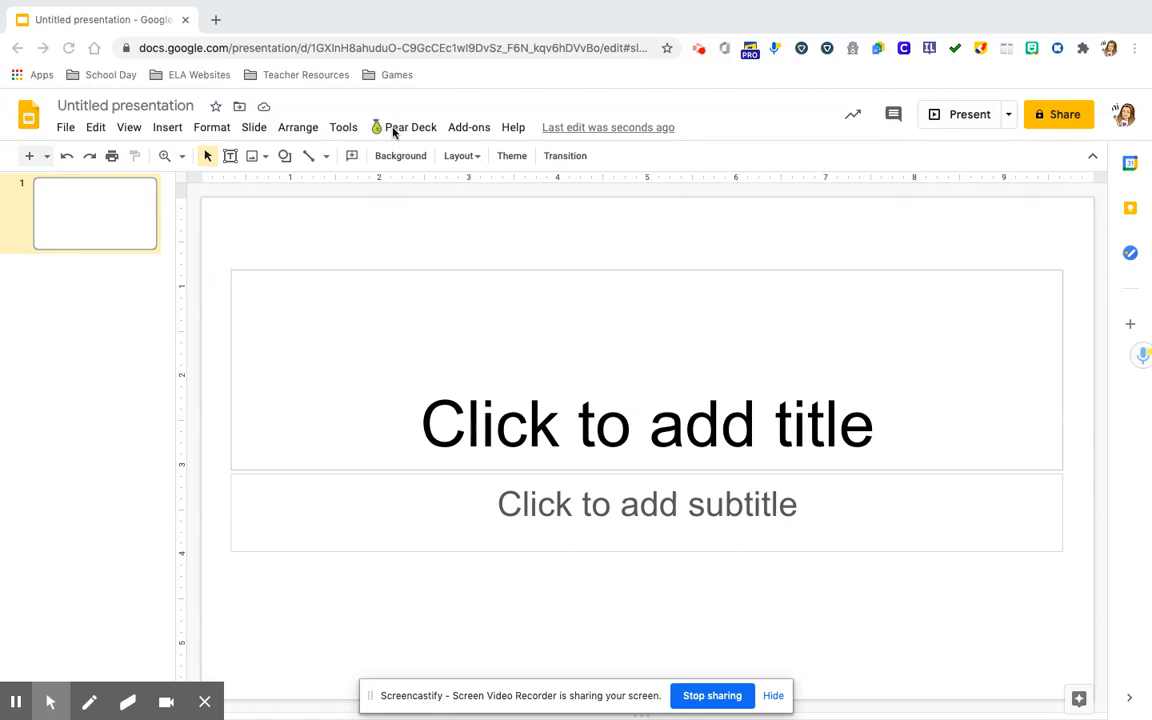
- Launch the Pear Deck add-on from the Add-ons menu
{"action": "left_click", "coordinate": [466, 128]}
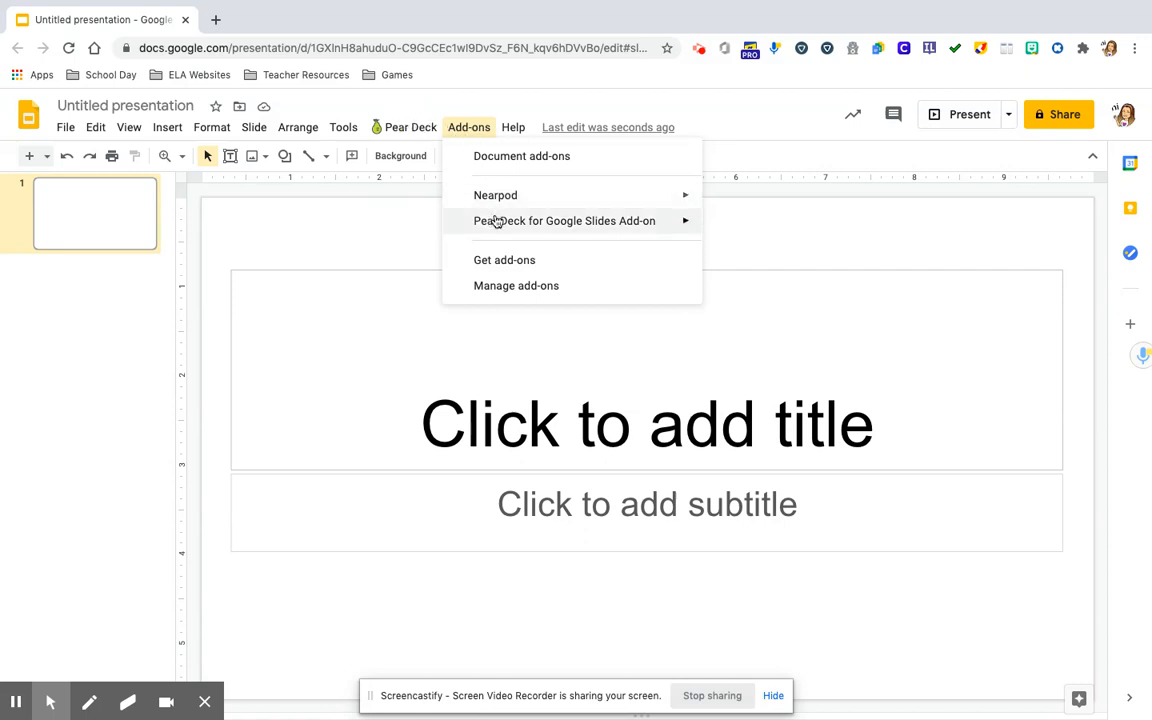
{"action": "left_click", "coordinate": [408, 128]}
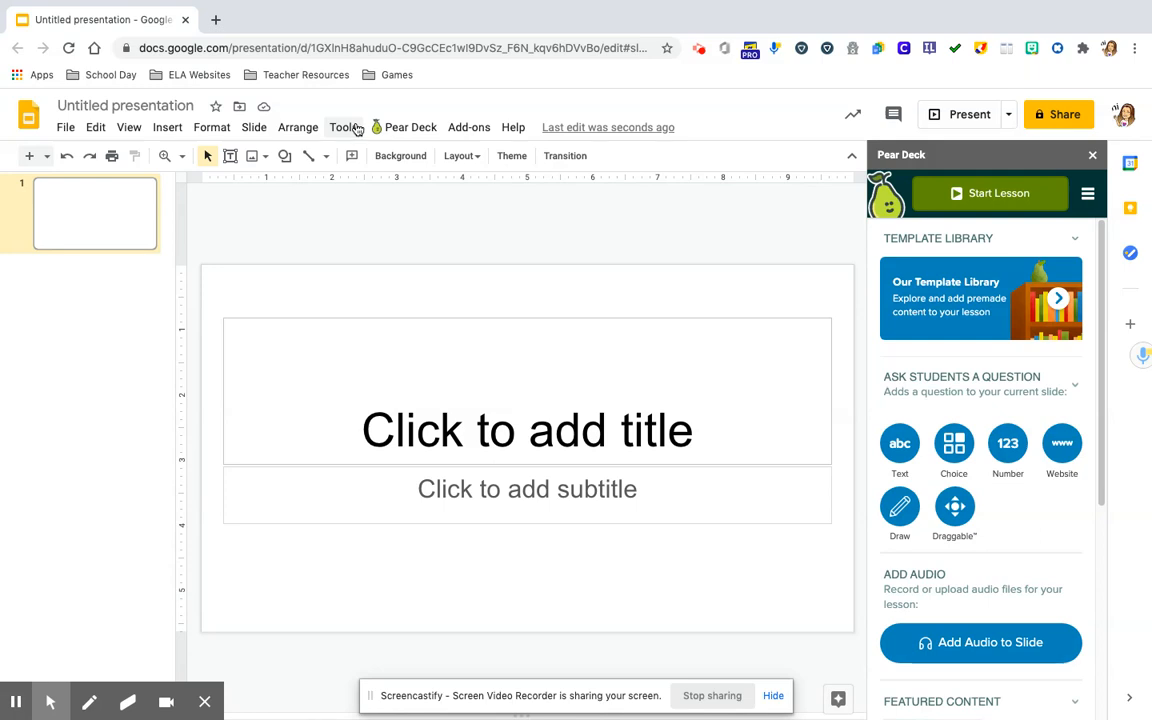
- From the Template Library's Social-Emotional Learning set, insert the Moment of Silence instructions slide
{"action": "left_click", "coordinate": [945, 295]}
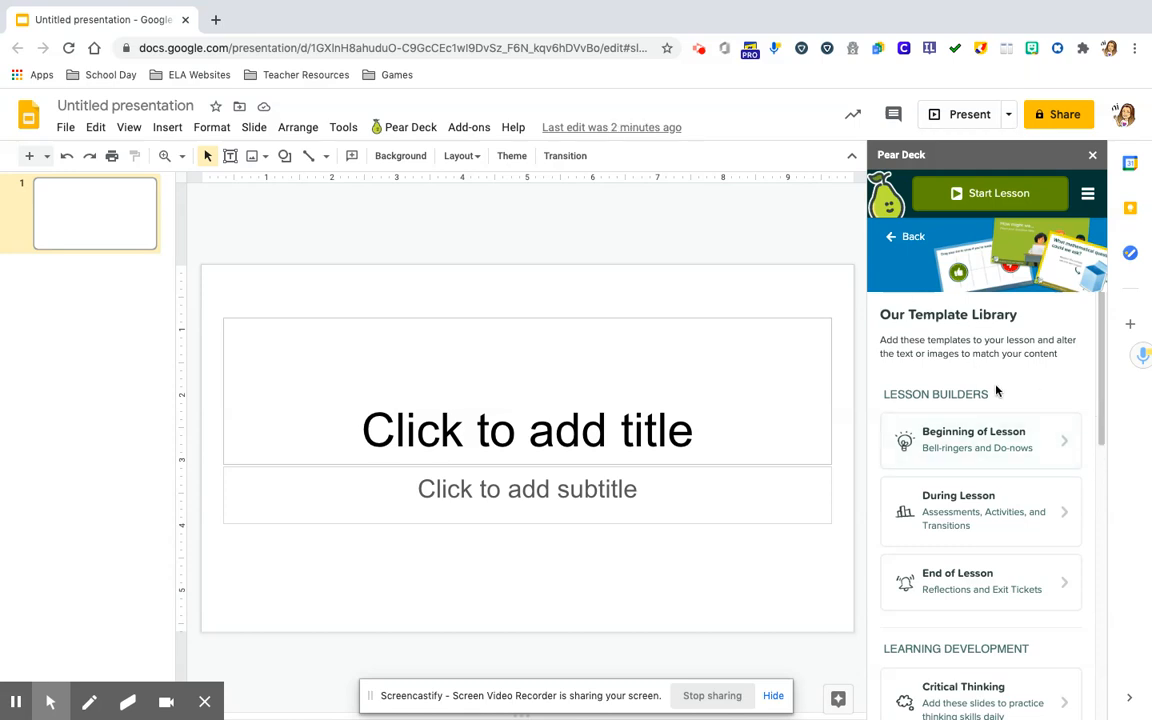
{"action": "left_click_drag", "start_coordinate": [1102, 375], "coordinate": [1103, 520]}
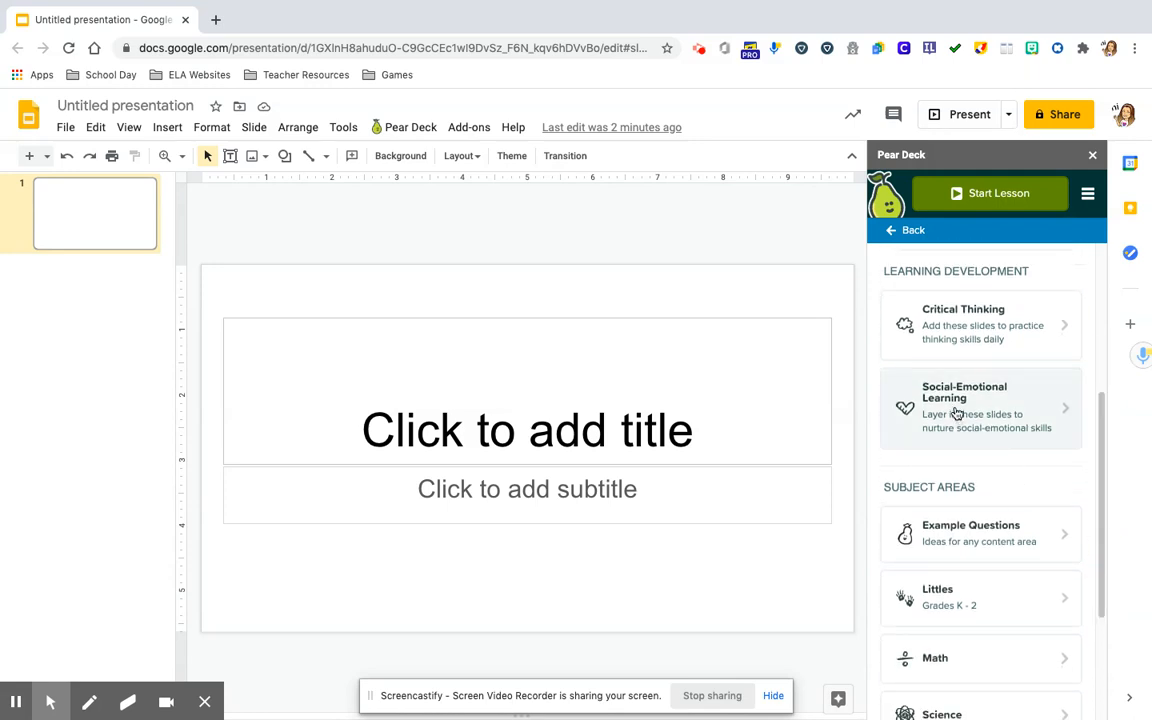
{"action": "left_click", "coordinate": [957, 412]}
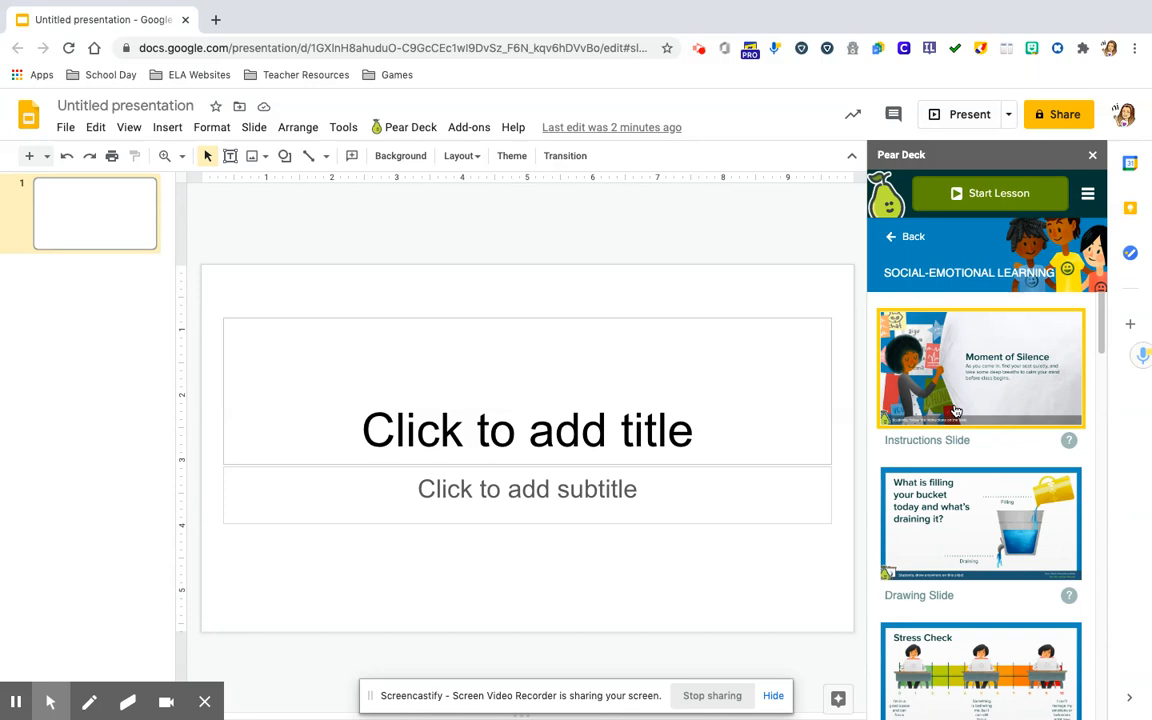
{"action": "left_click", "coordinate": [957, 412]}
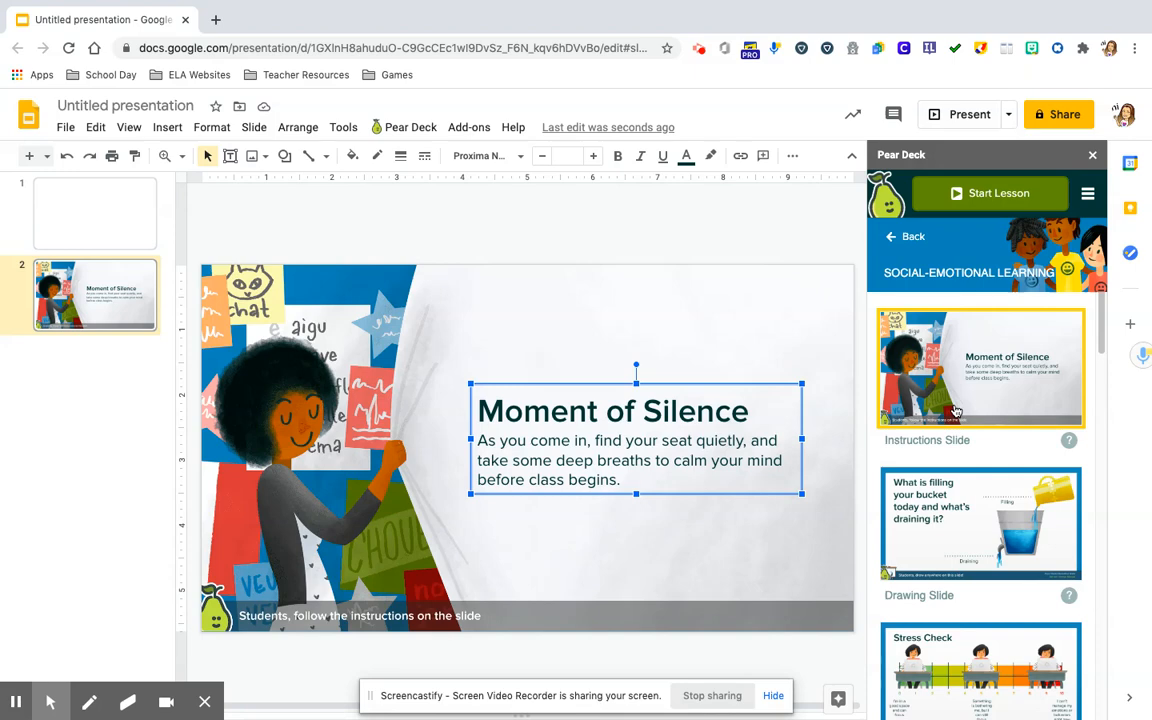
- Insert the 'What is filling your bucket?' drawing template as slide 3
{"action": "left_click", "coordinate": [1009, 520]}
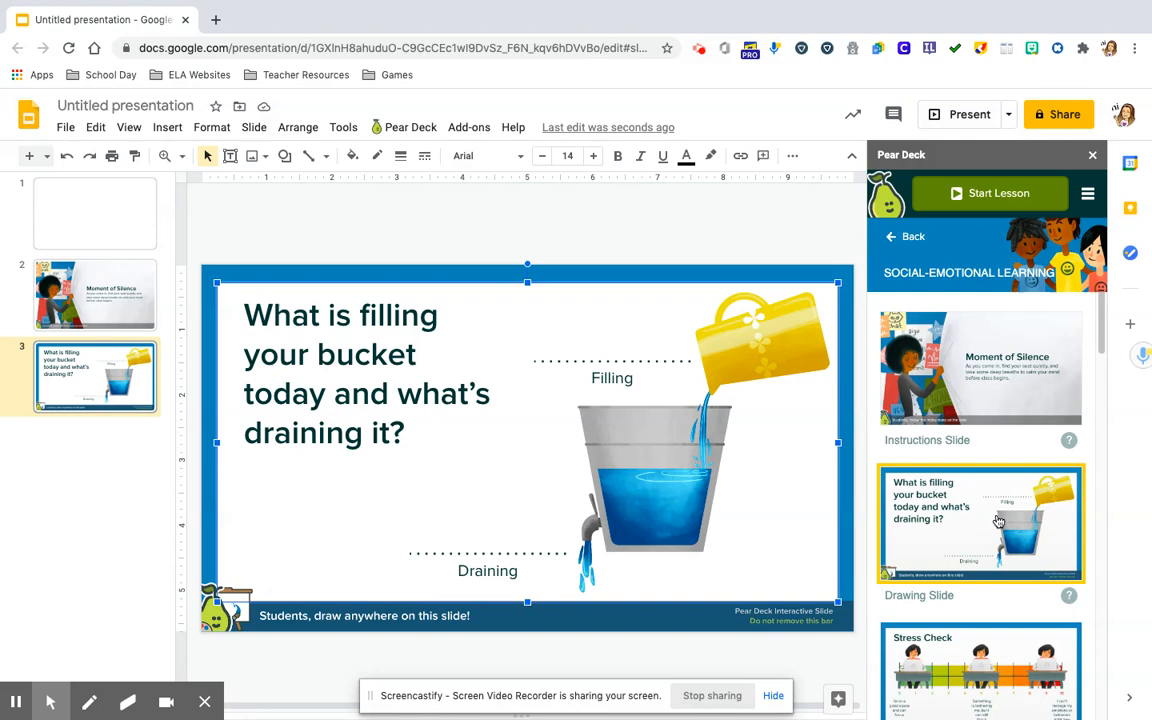
{"action": "left_click_drag", "start_coordinate": [1104, 349], "coordinate": [1104, 390]}
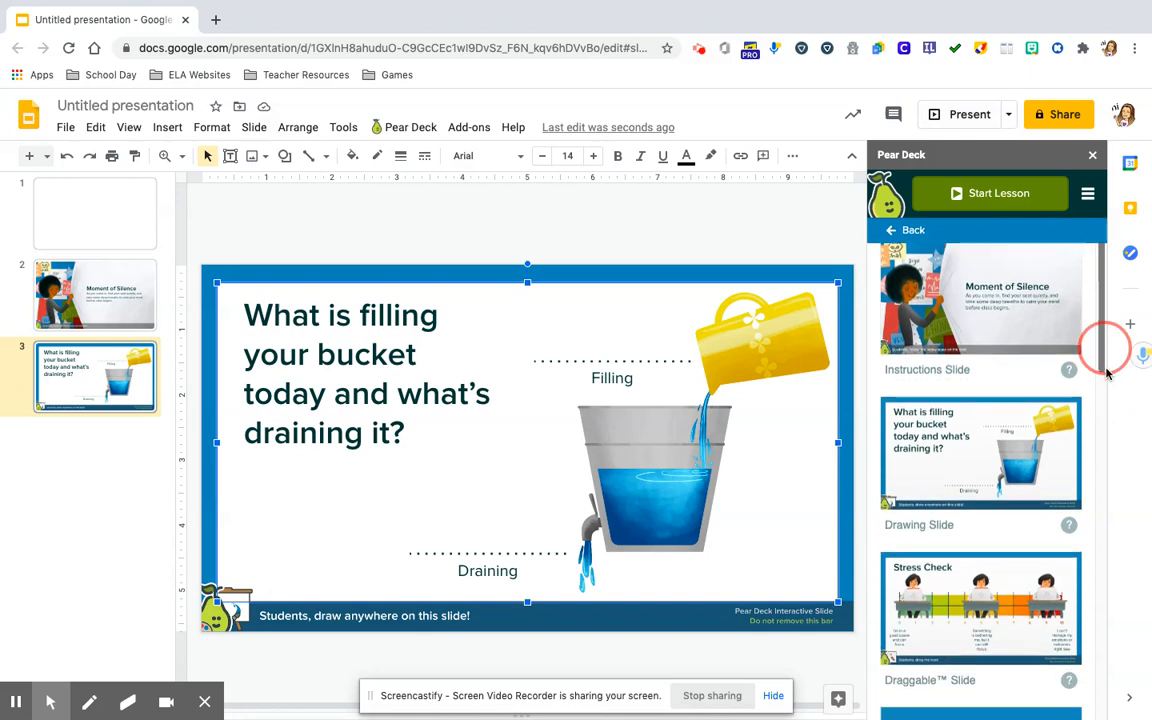
- Insert the Stress Check draggable slide and the 'Give a thank you' text slide, then select blank slide 1
{"action": "left_click", "coordinate": [1006, 447]}
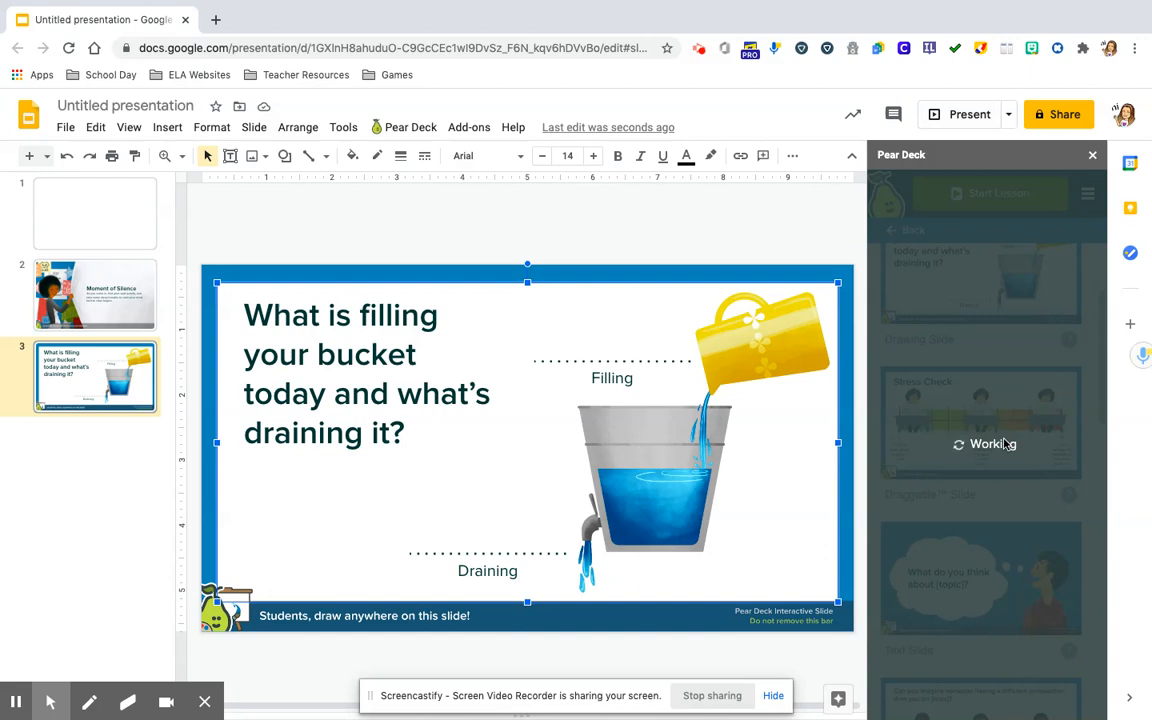
{"action": "left_click", "coordinate": [1005, 445]}
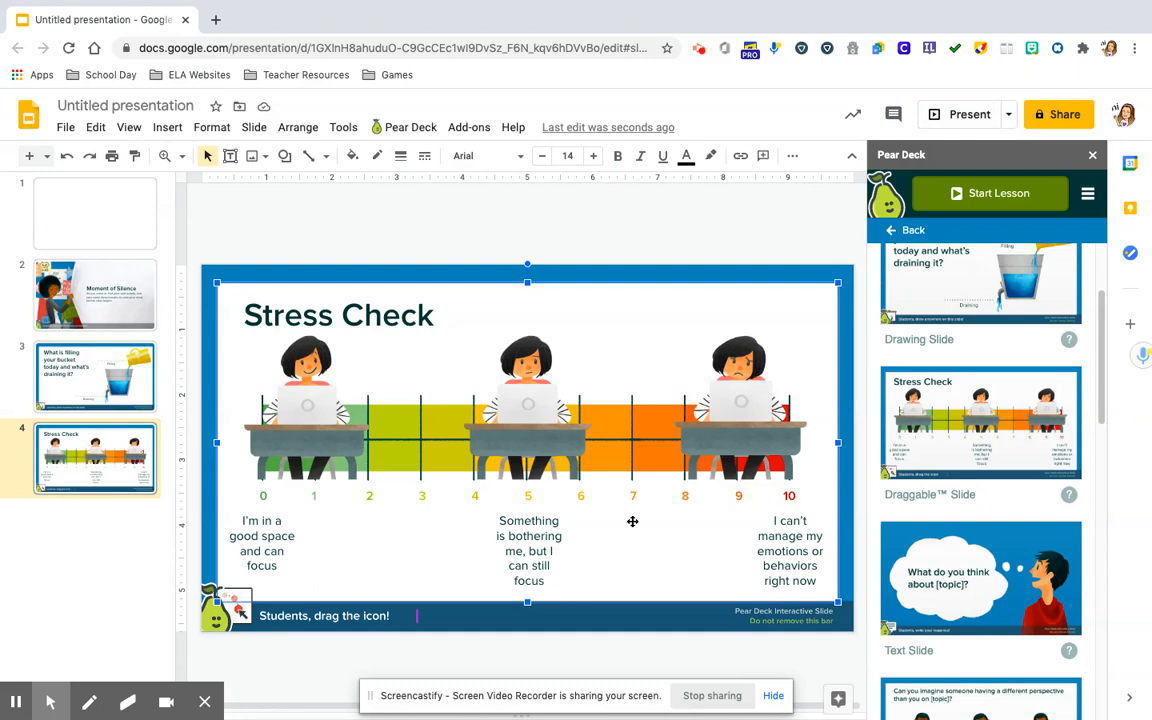
{"action": "left_click_drag", "start_coordinate": [1100, 395], "coordinate": [1100, 440]}
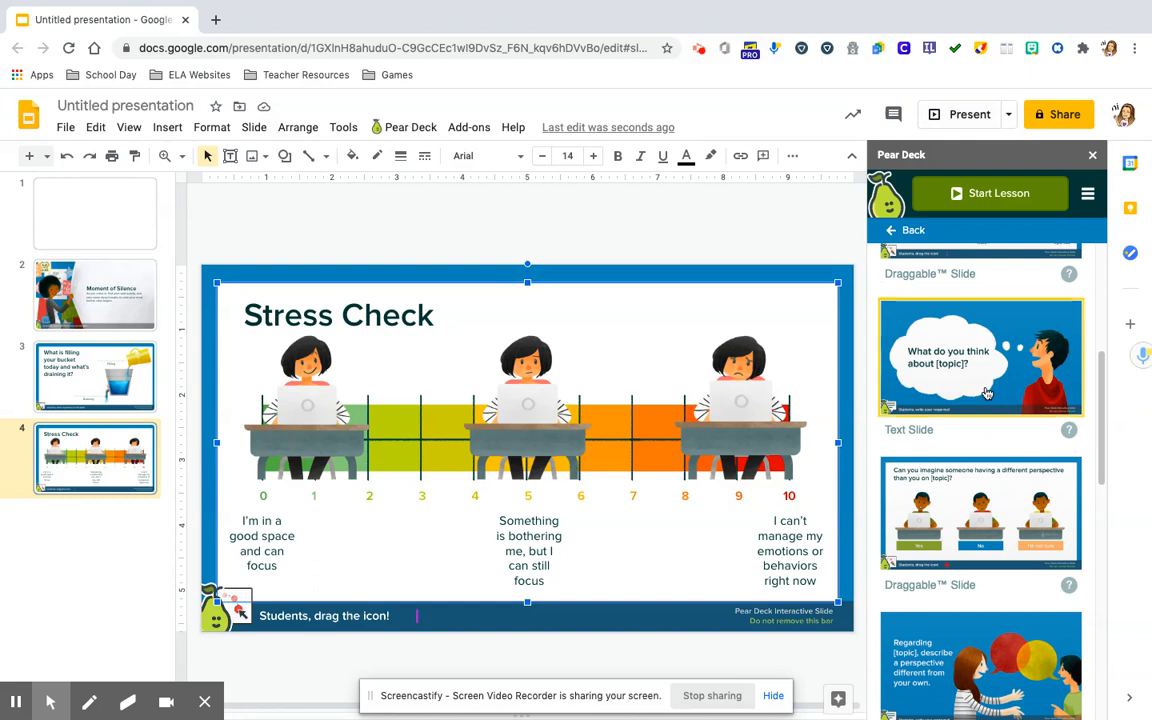
{"action": "left_click_drag", "start_coordinate": [1100, 385], "coordinate": [1100, 460]}
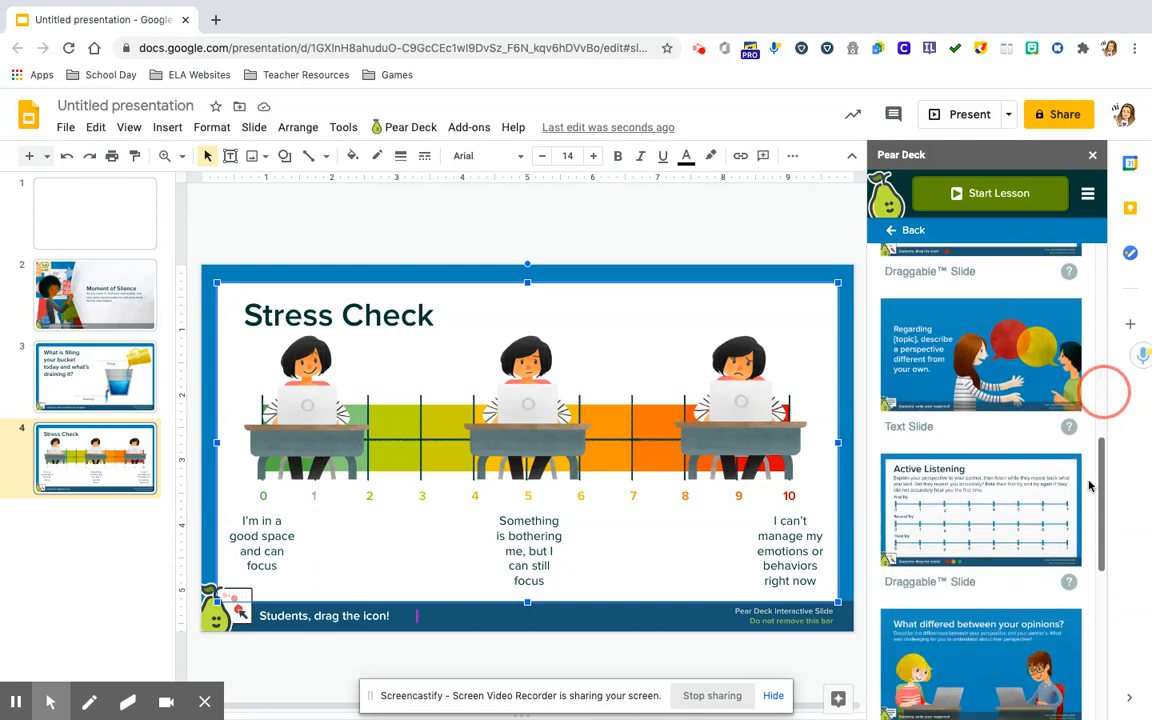
{"action": "scroll", "coordinate": [1090, 487], "scroll_direction": "down", "scroll_amount": 5}
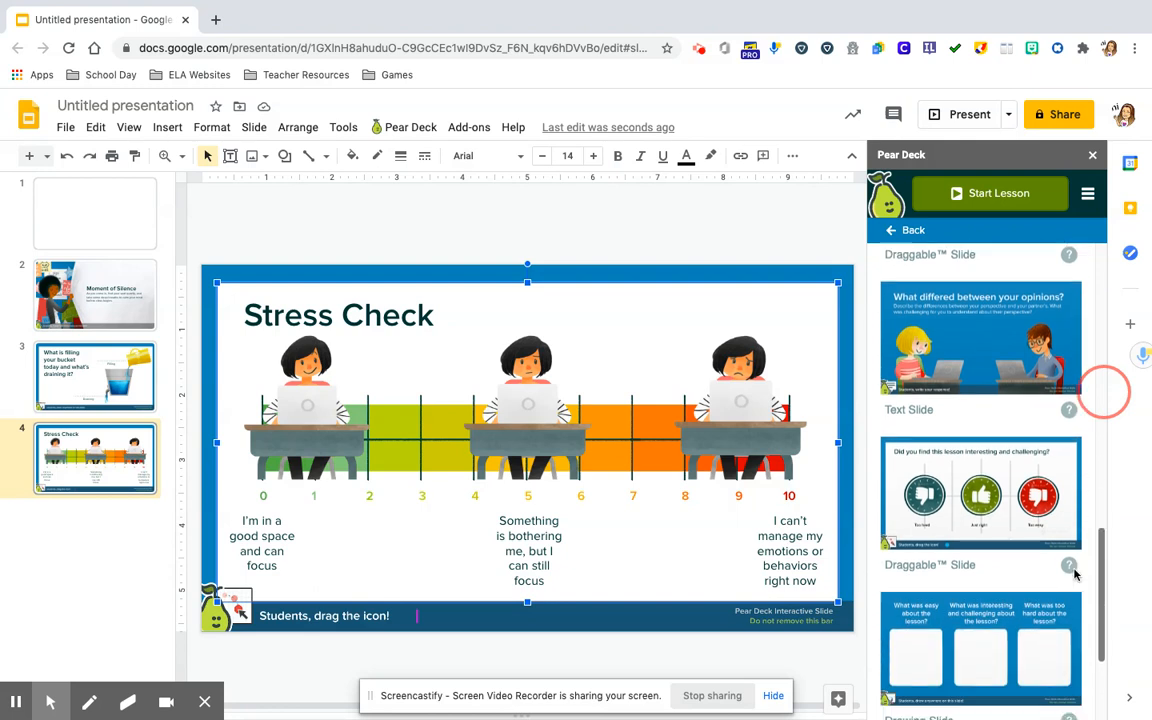
{"action": "scroll", "coordinate": [1075, 571], "scroll_direction": "down", "scroll_amount": 4}
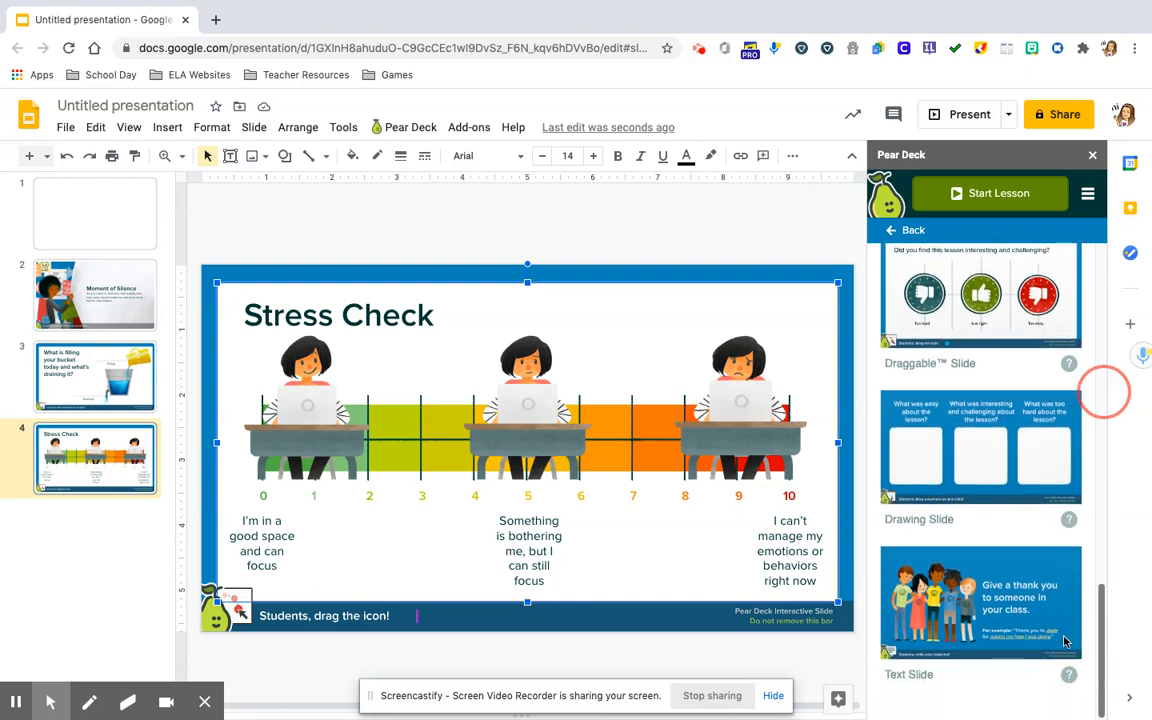
{"action": "left_click", "coordinate": [974, 600]}
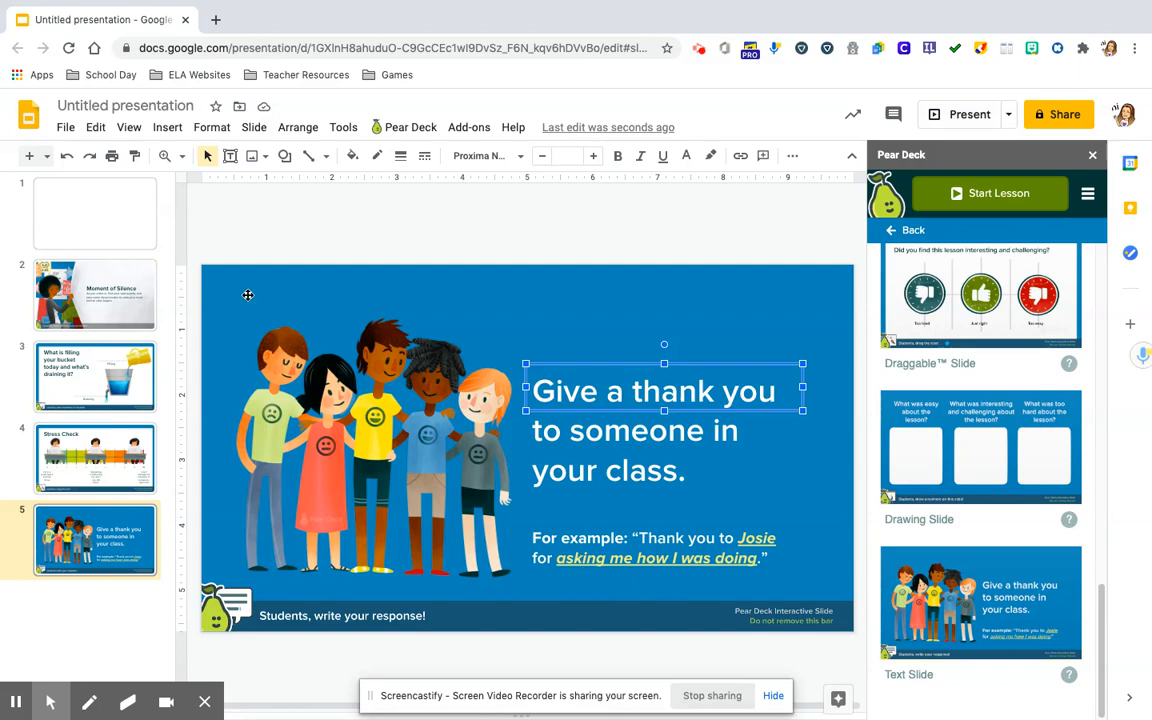
{"action": "left_click", "coordinate": [113, 230]}
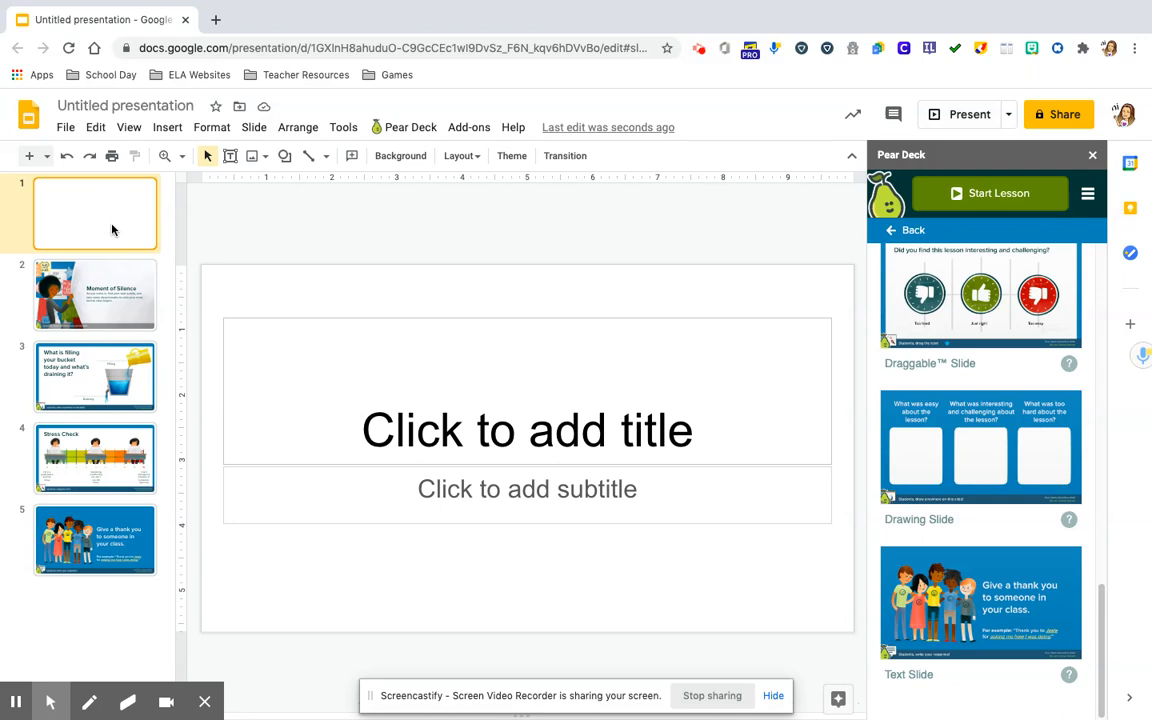
- Delete the blank title slide and review the remaining four slides, ending on Moment of Silence
{"action": "key", "text": "Delete"}
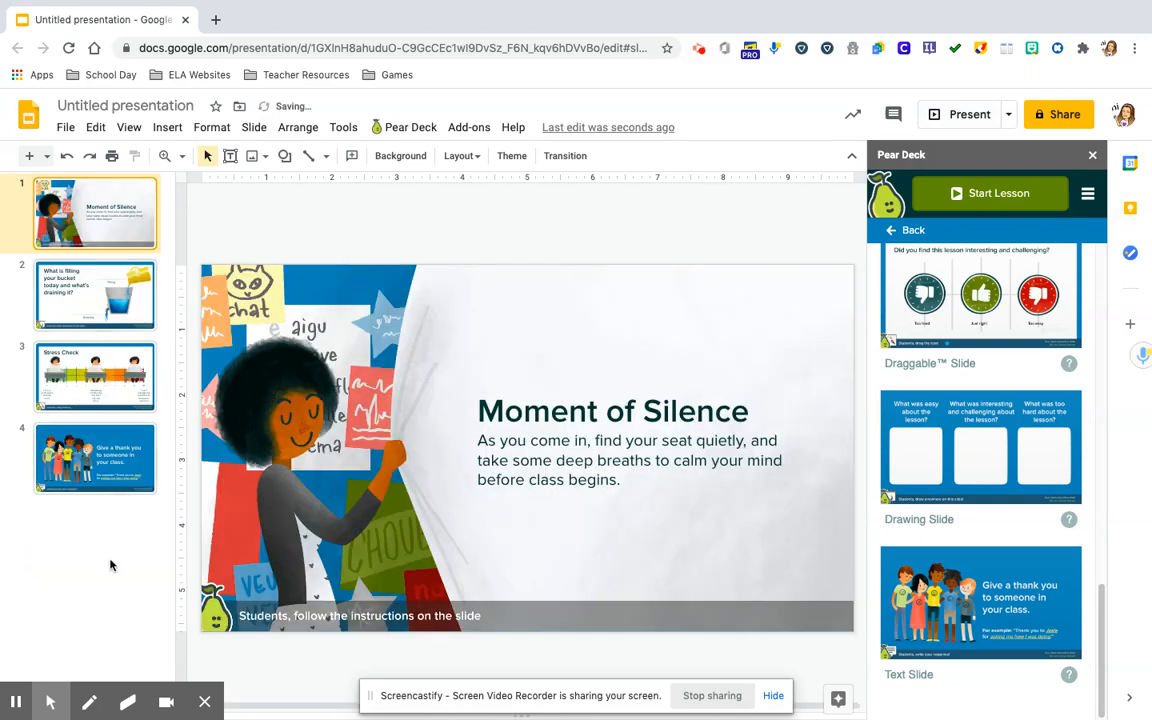
{"action": "left_click", "coordinate": [105, 555]}
{"action": "left_click", "coordinate": [120, 215]}
{"action": "left_click", "coordinate": [110, 280]}
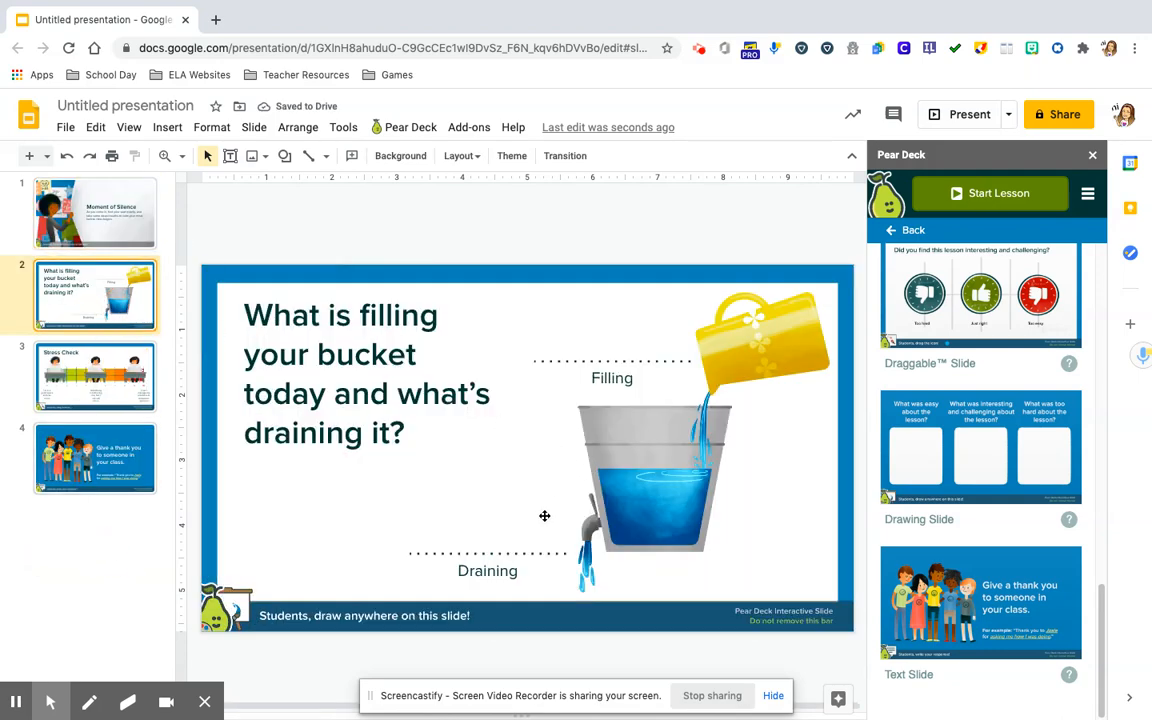
{"action": "left_click", "coordinate": [95, 376]}
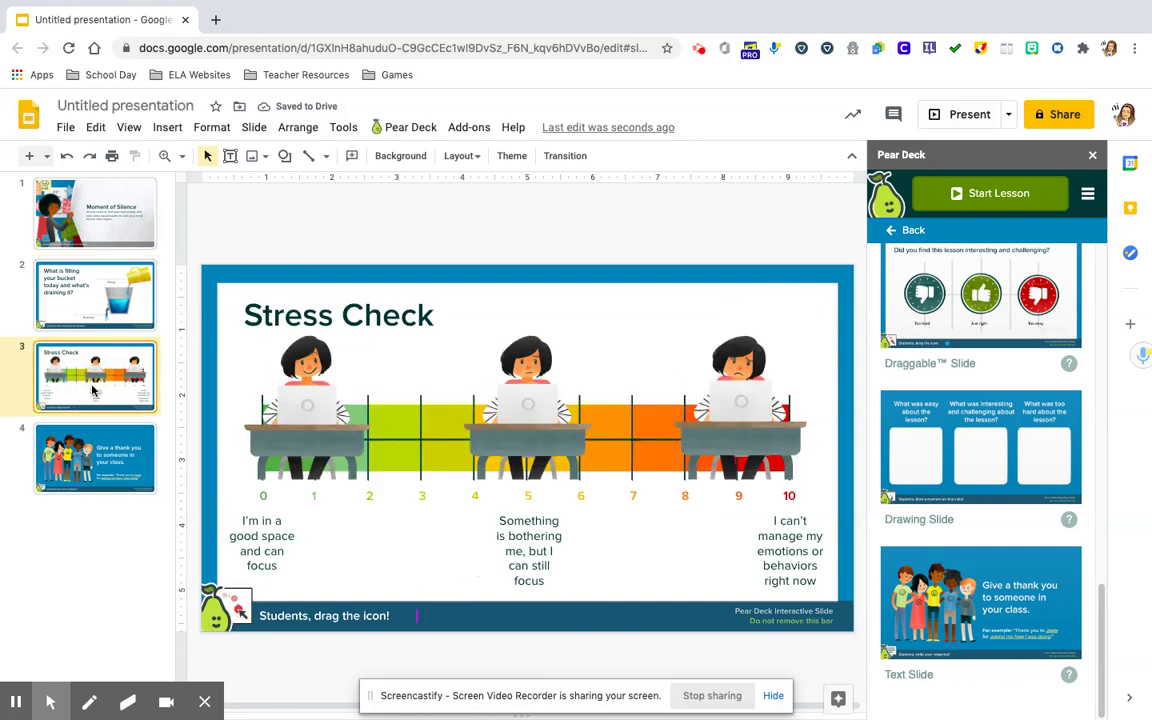
{"action": "left_click", "coordinate": [547, 560]}
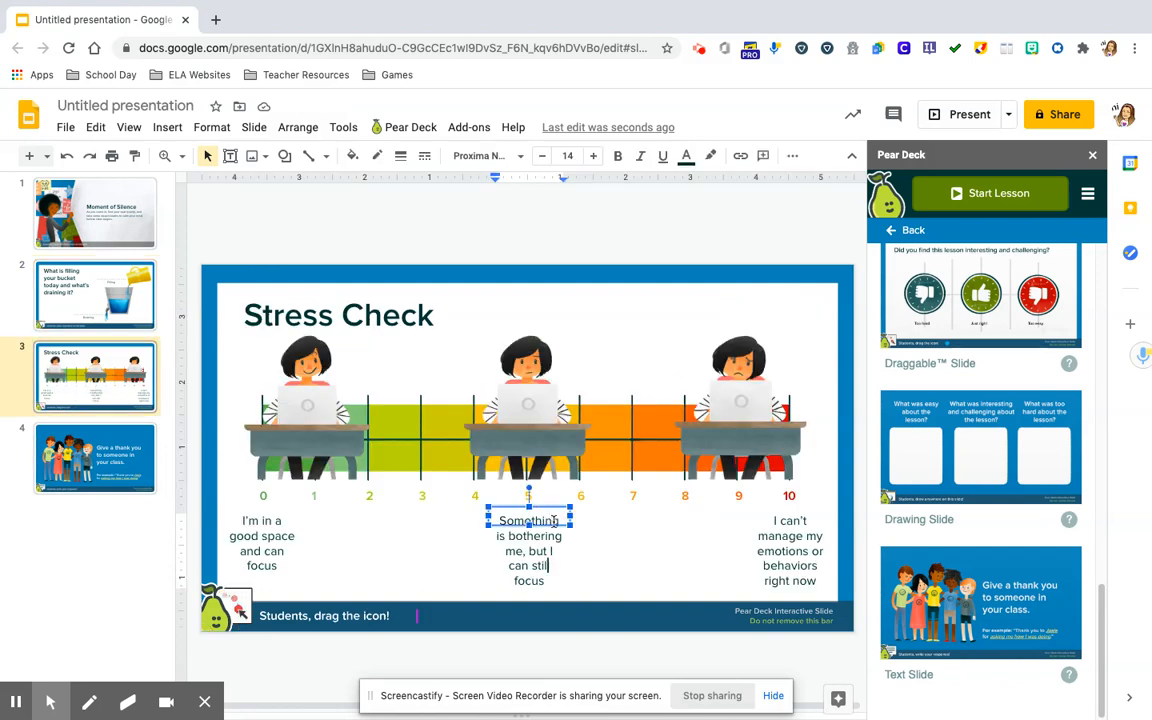
{"action": "left_click", "coordinate": [125, 218]}
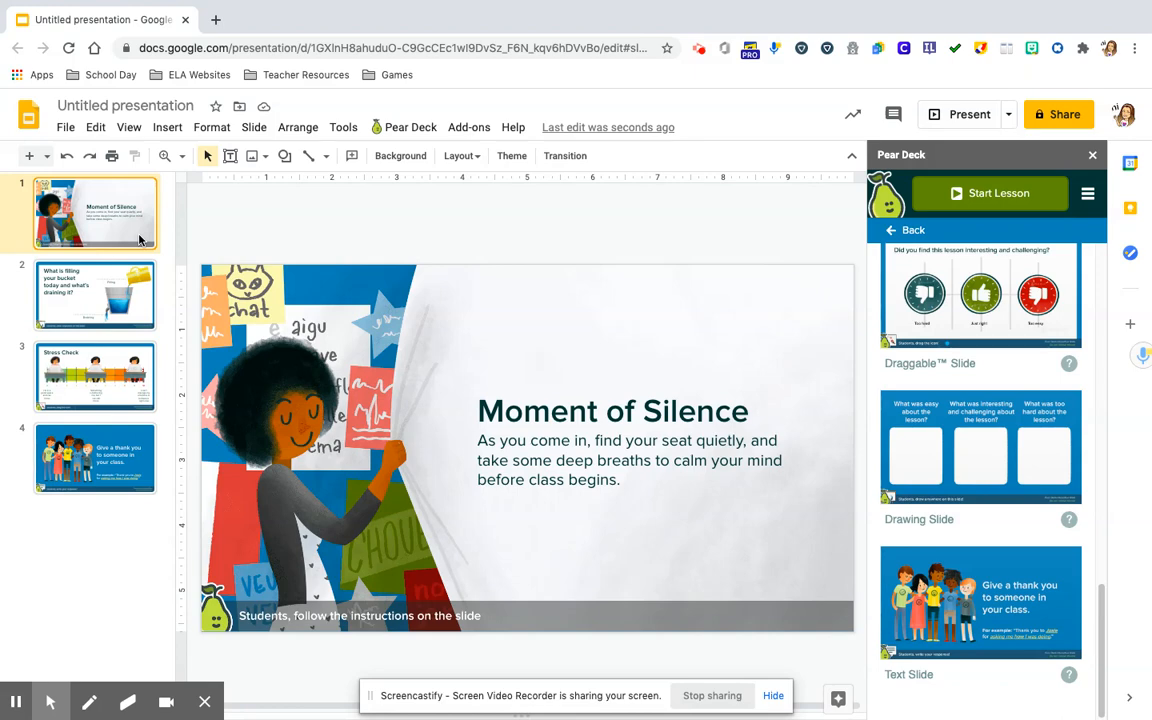
- Start the lesson as a Student-Paced Activity, opening the teacher dashboard
{"action": "left_click", "coordinate": [964, 205]}
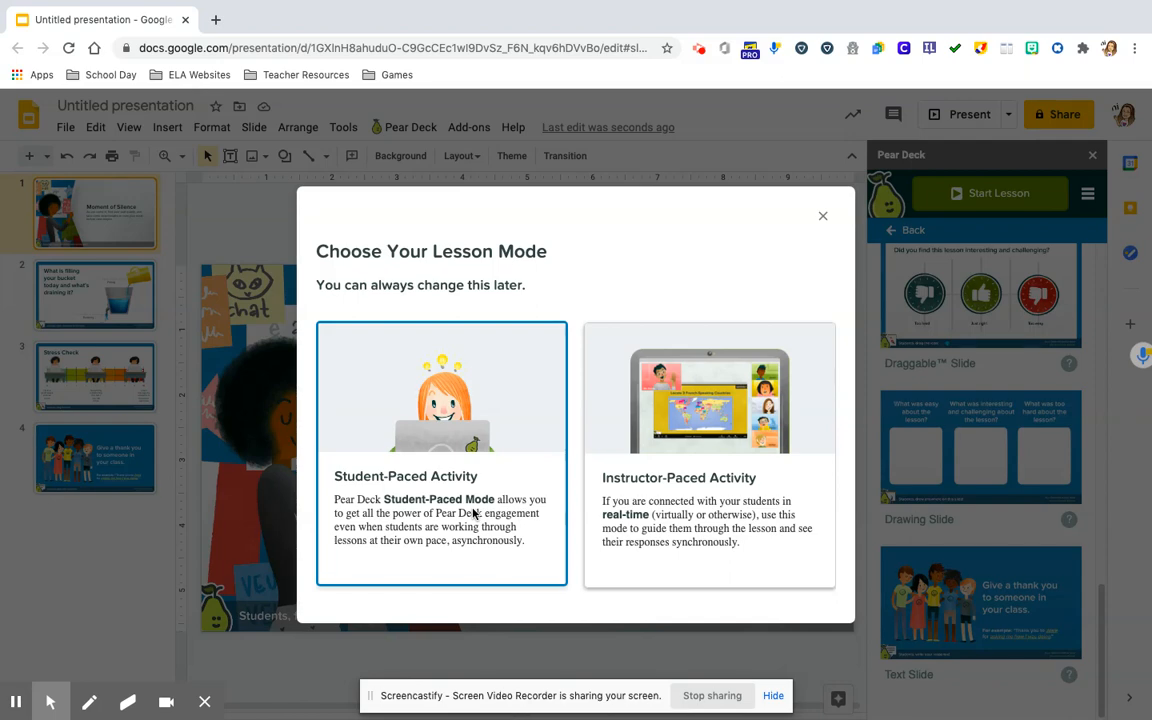
{"action": "left_click", "coordinate": [474, 513]}
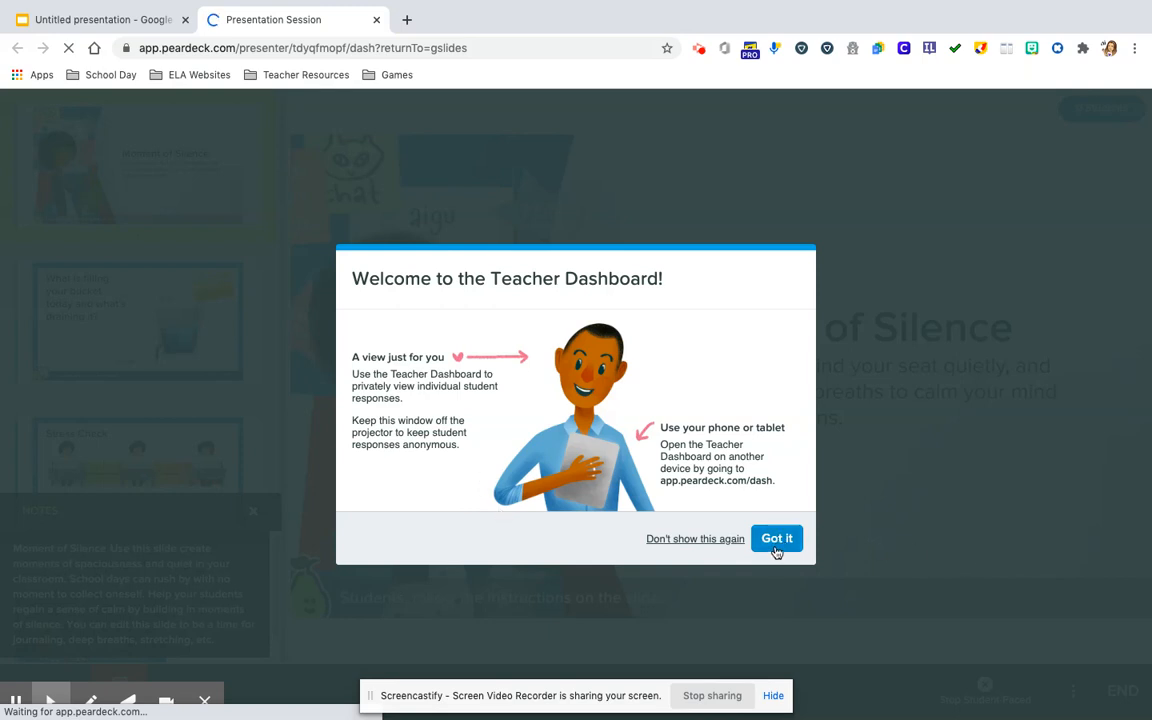
- Dismiss the welcome message, copy the student join link and close the Student-Paced notice
{"action": "left_click", "coordinate": [776, 538]}
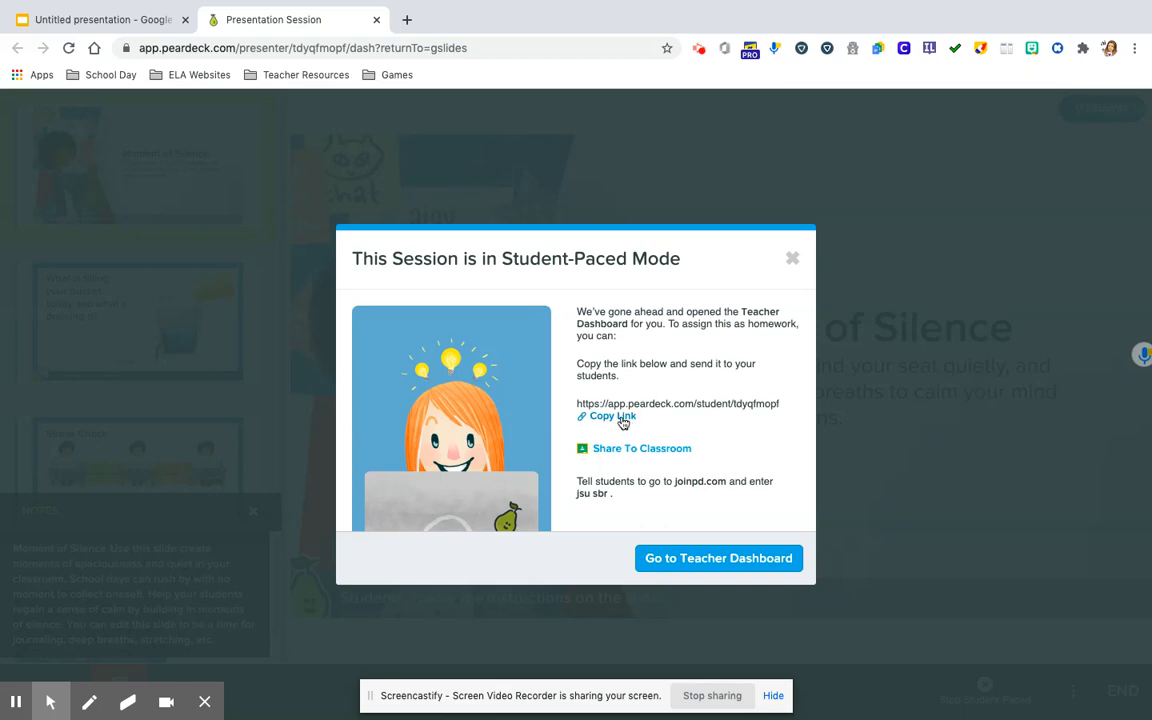
{"action": "left_click", "coordinate": [622, 418]}
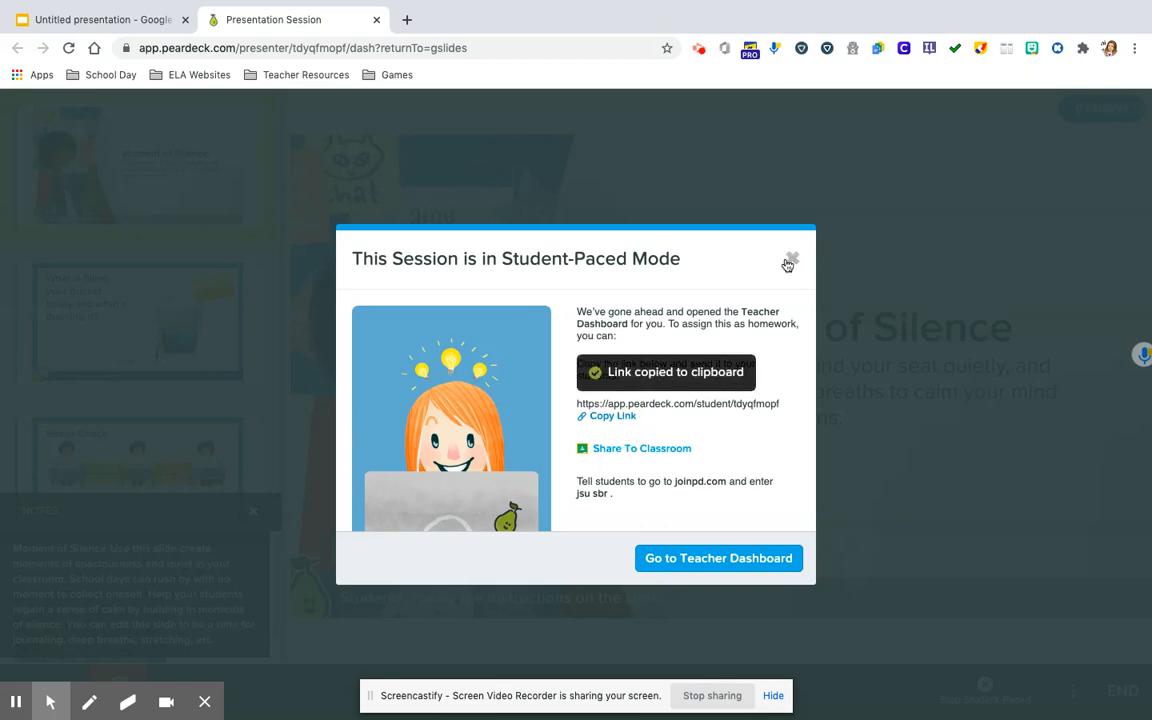
{"action": "left_click", "coordinate": [792, 258]}
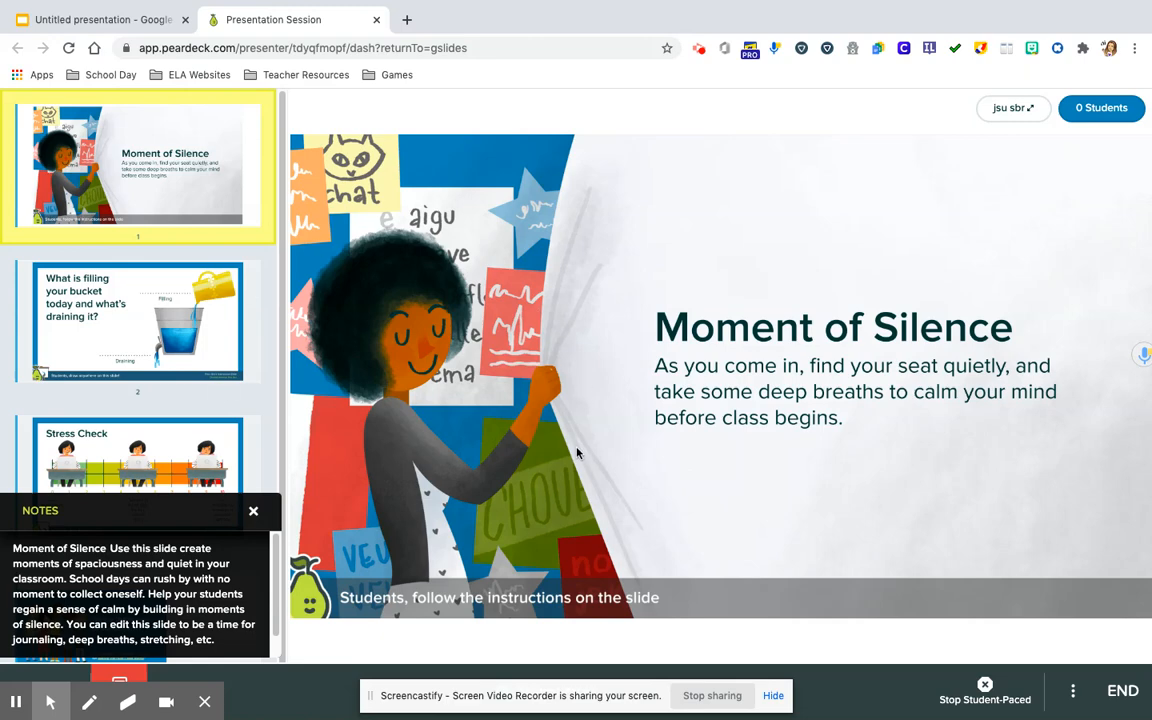
- Join via the pasted link in a new tab, check in with the green happy face and advance to the bucket slide
{"action": "left_click", "coordinate": [407, 19]}
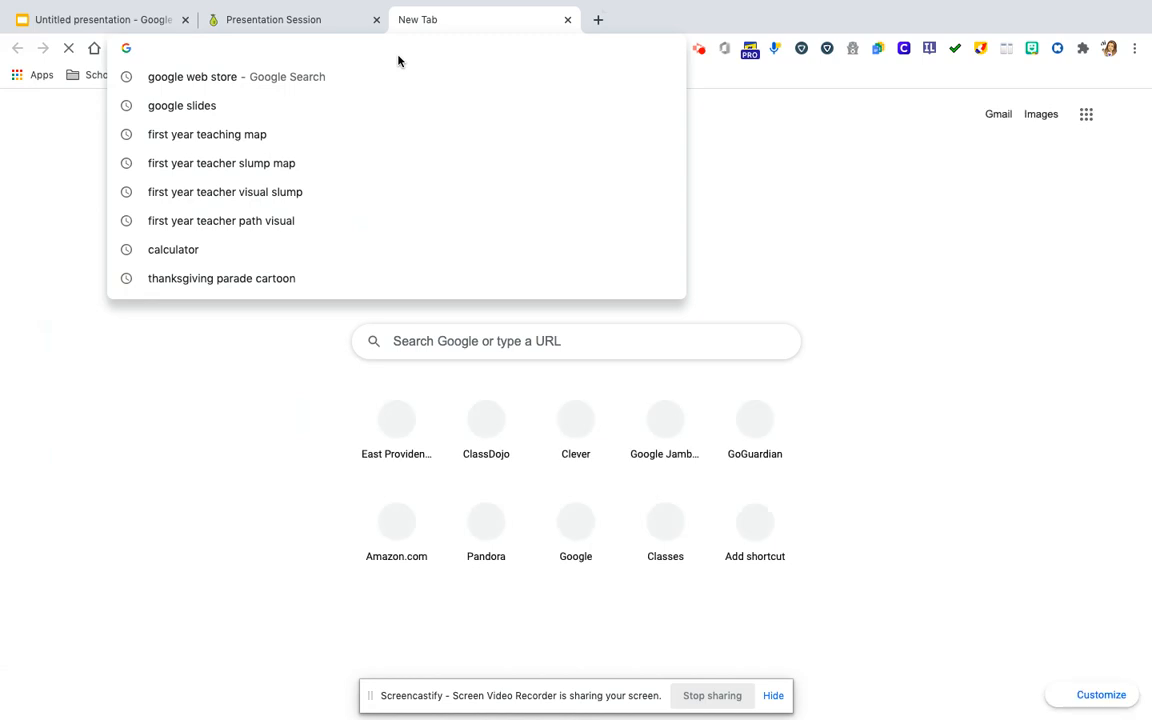
{"action": "key", "text": "ctrl+v"}
{"action": "key", "text": "Return"}
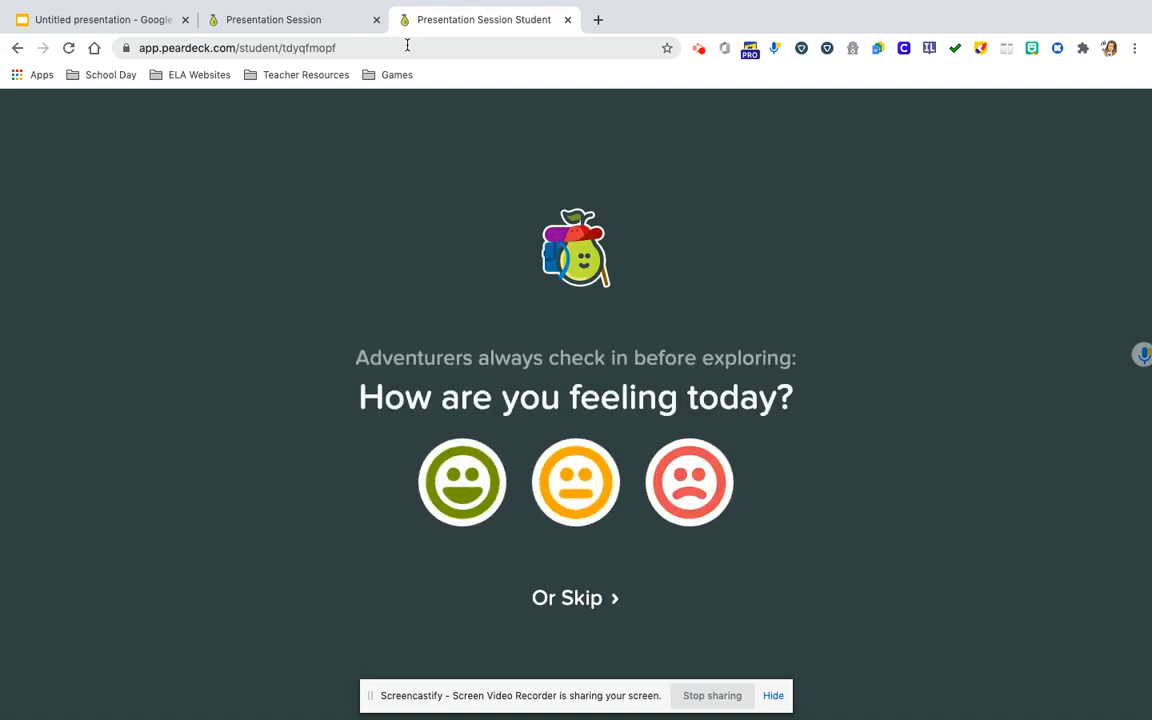
{"action": "left_click", "coordinate": [462, 482]}
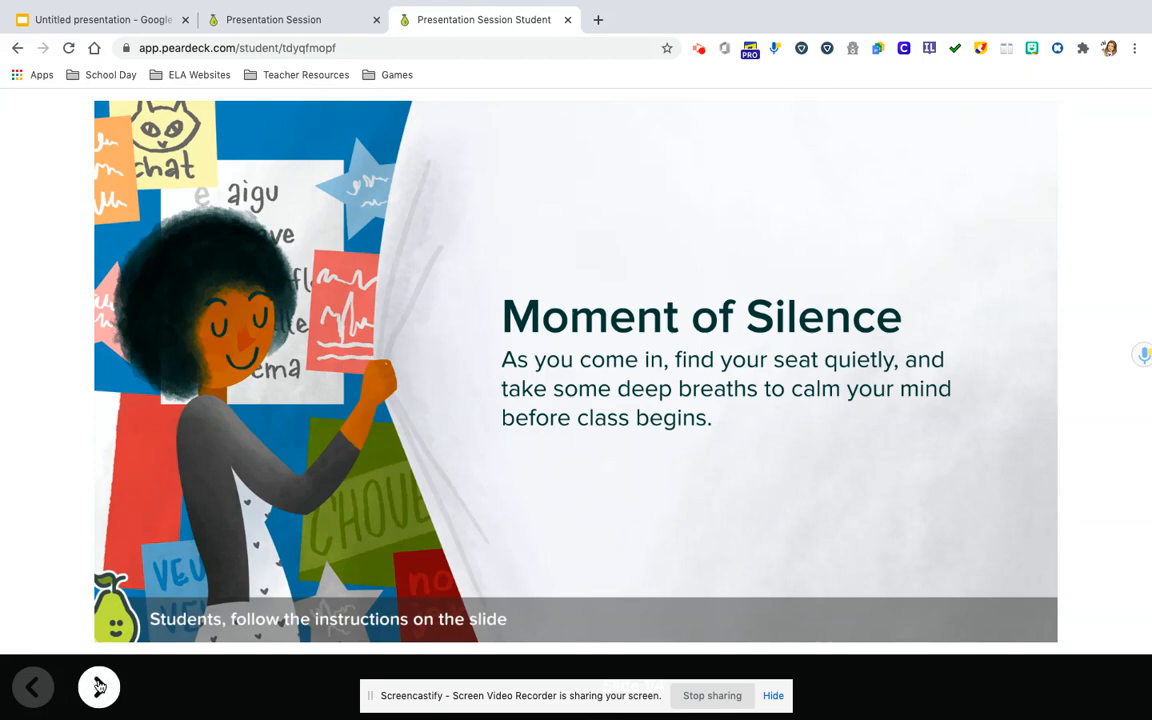
{"action": "left_click", "coordinate": [99, 688]}
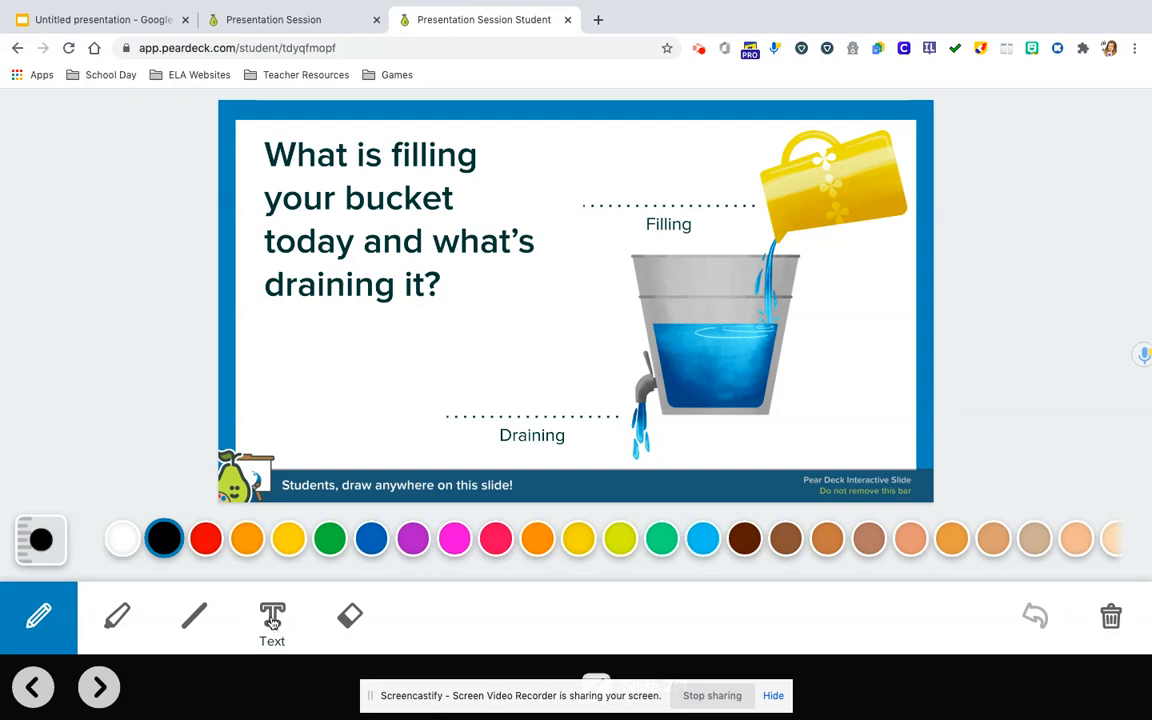
- Add text labels 'My friends' on Filling and 'I'm tired' on Draining, then advance to Stress Check
{"action": "left_click", "coordinate": [272, 617]}
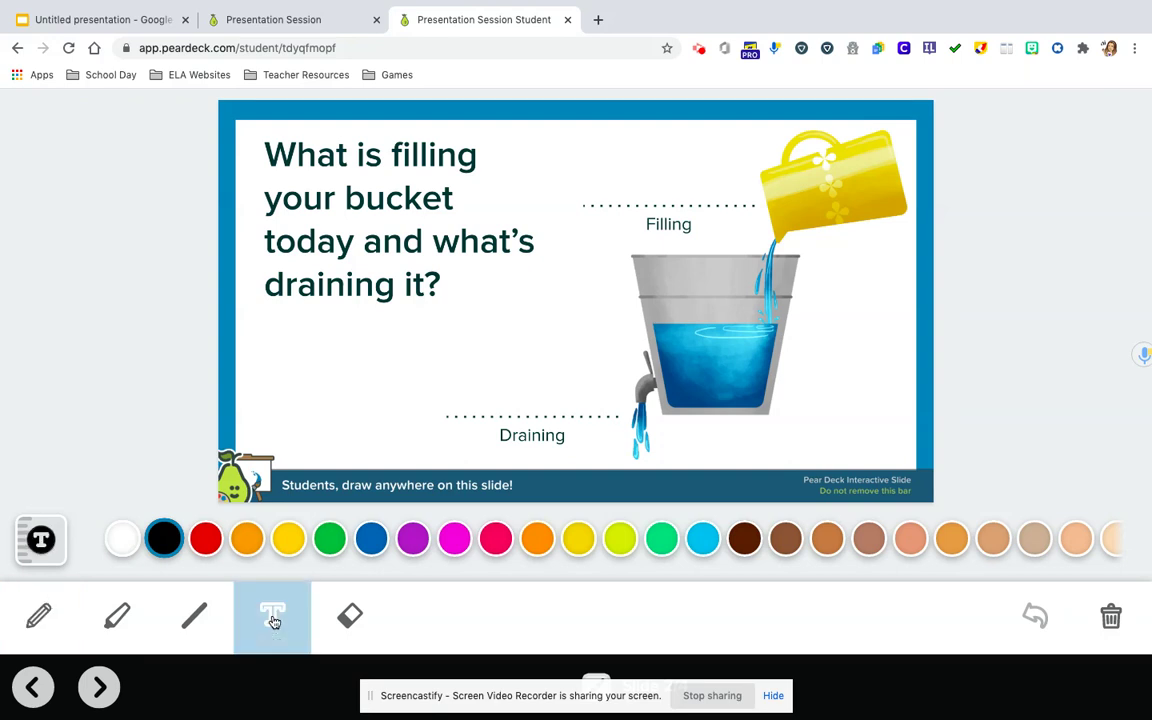
{"action": "left_click", "coordinate": [589, 192]}
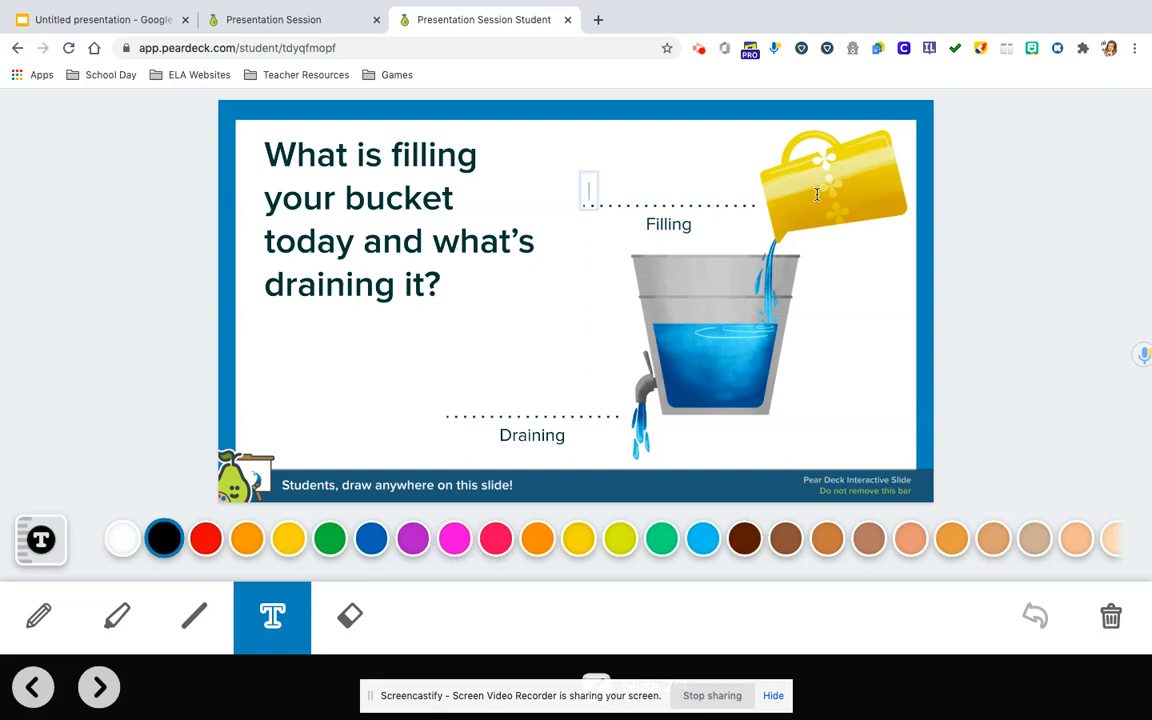
{"action": "type", "text": "My friends"}
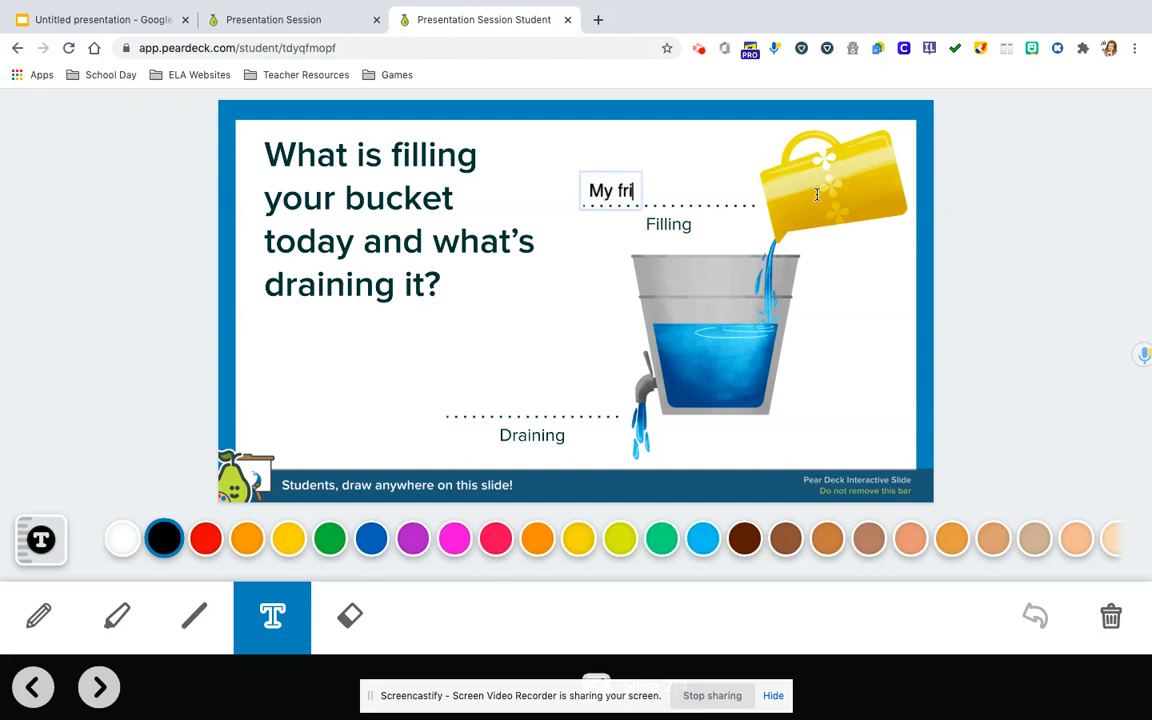
{"action": "left_click", "coordinate": [273, 615]}
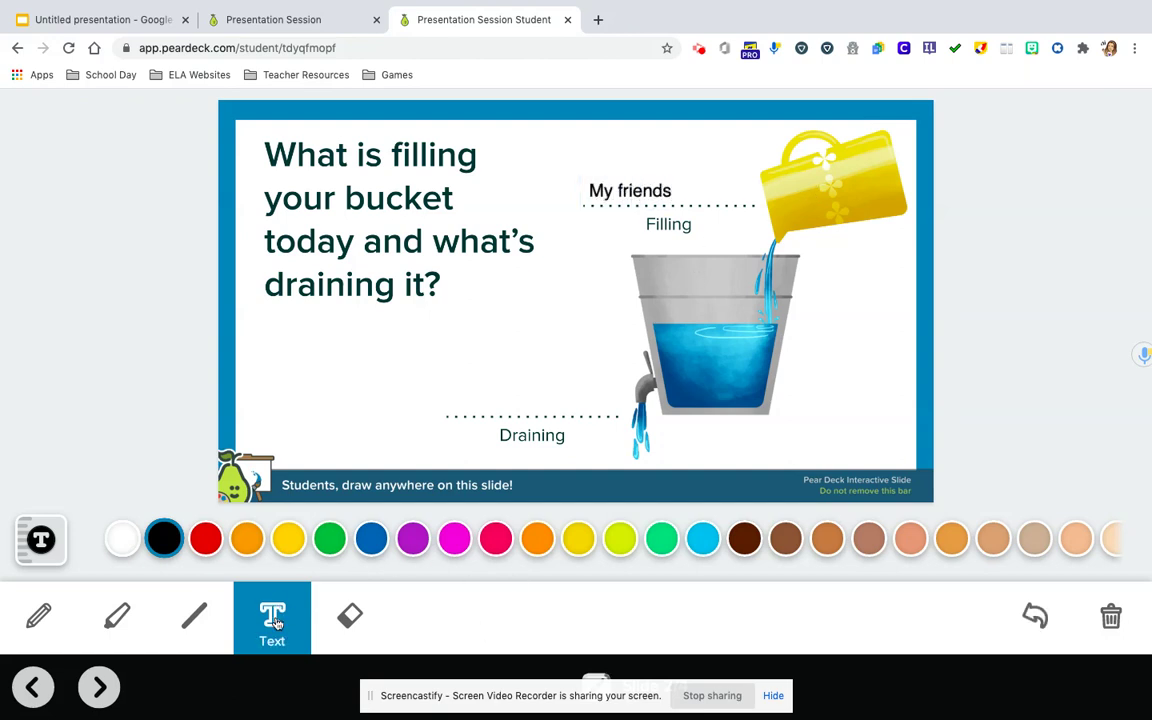
{"action": "left_click", "coordinate": [452, 403]}
{"action": "type", "text": "I'm tired"}
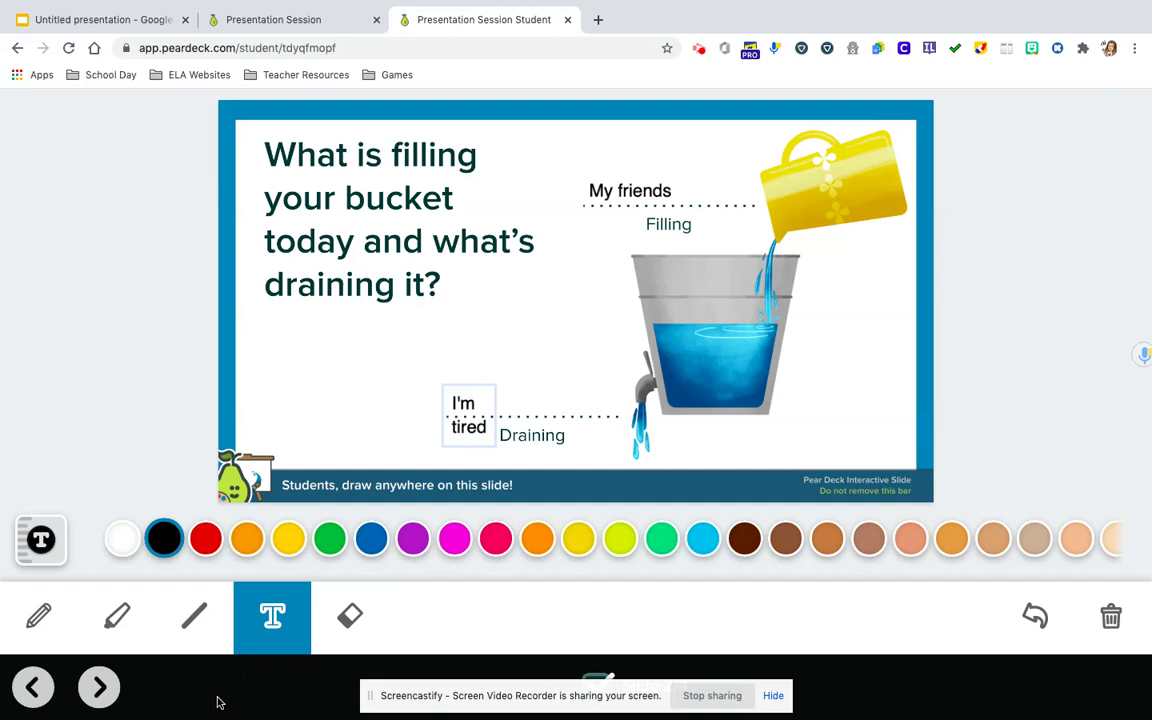
{"action": "left_click", "coordinate": [99, 688]}
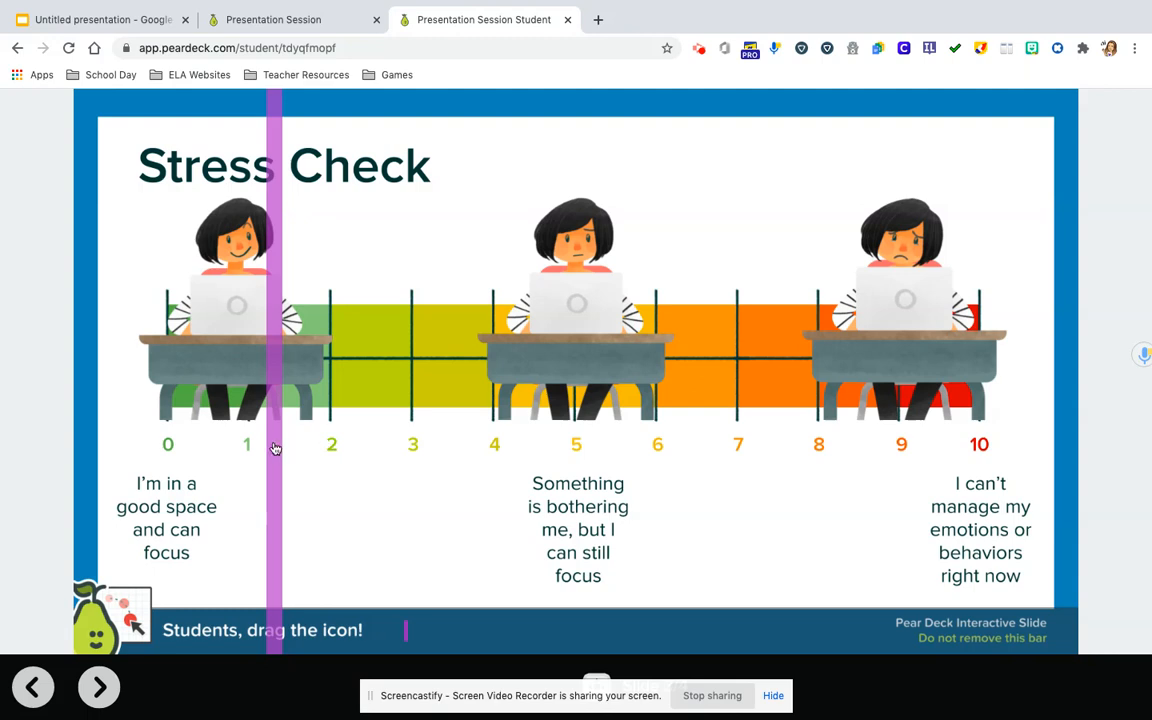
- Drag the stress marker to about 4 on the scale
{"action": "left_click_drag", "start_coordinate": [275, 448], "coordinate": [496, 462]}
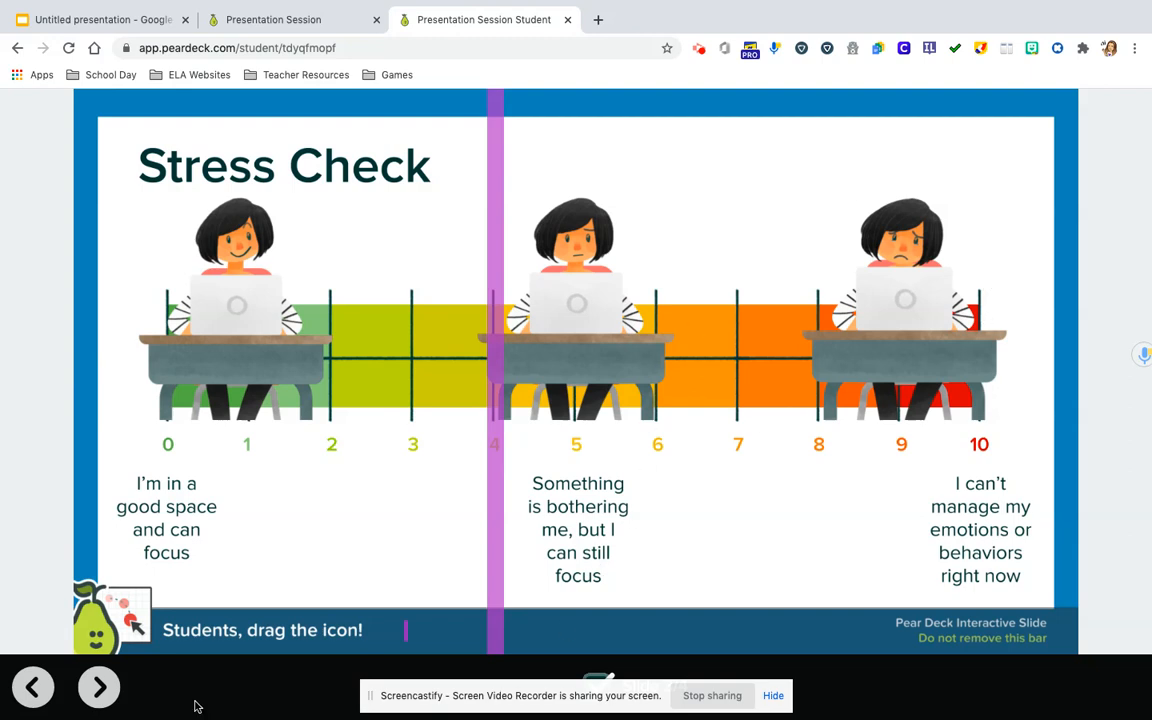
- Answer the thank-you slide with "Thank you Barb for helping me out today!", fixing the mistyped start
{"action": "left_click", "coordinate": [98, 686]}
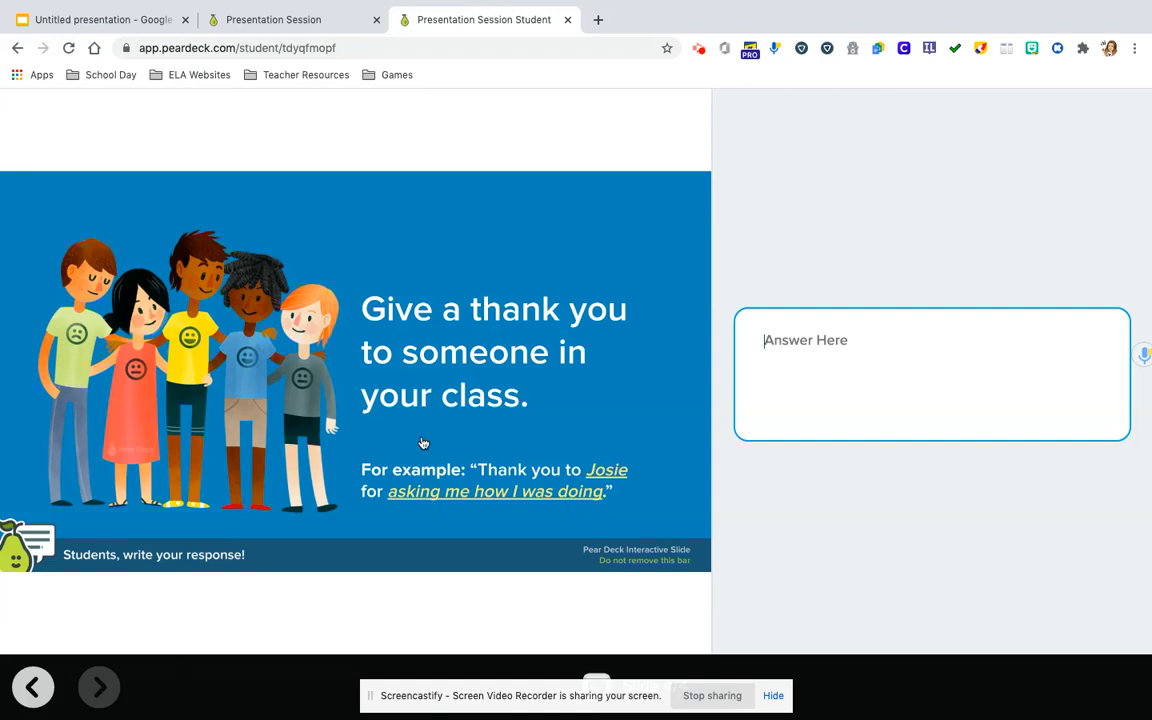
{"action": "type", "text": "TH"}
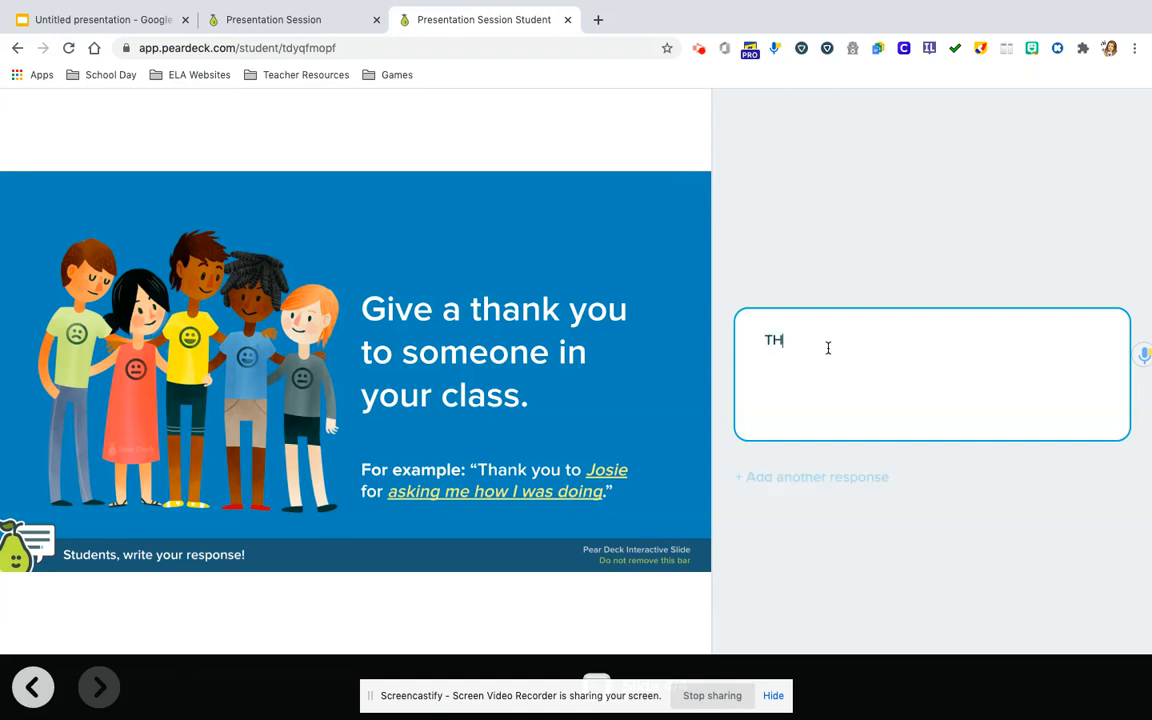
{"action": "type", "text": "ank"}
{"action": "key", "text": "BackSpace"}
{"action": "key", "text": "BackSpace"}
{"action": "key", "text": "BackSpace"}
{"action": "type", "text": "hank you Barb fo"}
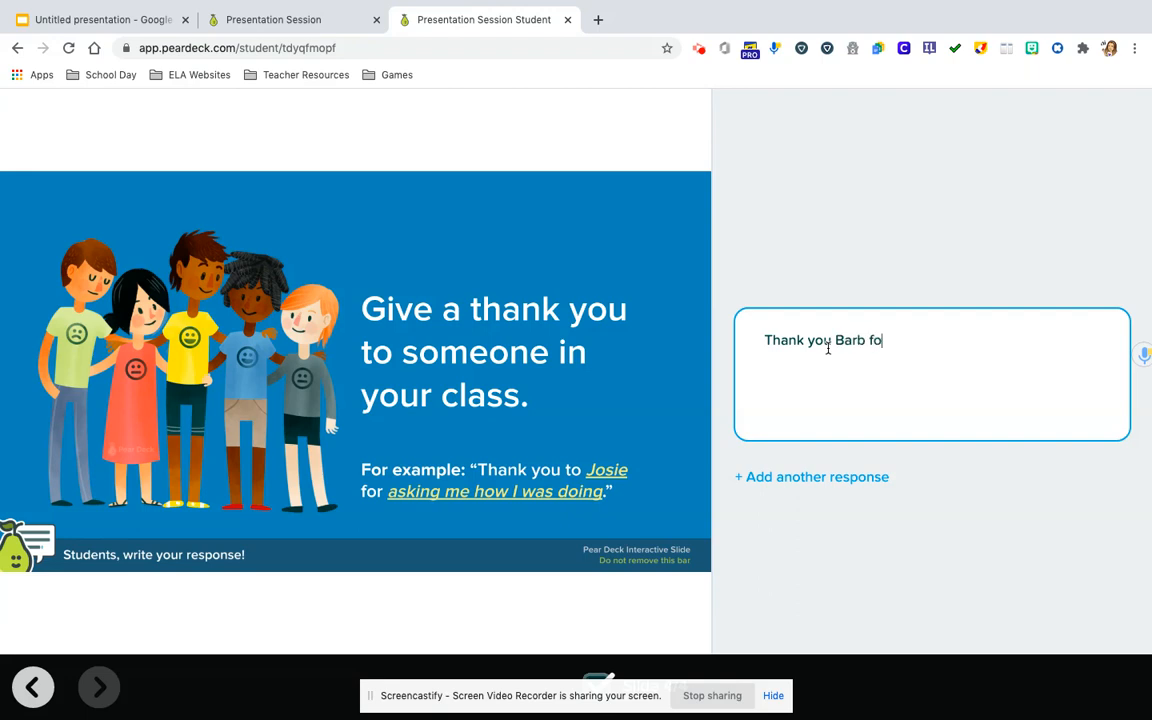
{"action": "type", "text": "r helping me "}
{"action": "type", "text": "out today!"}
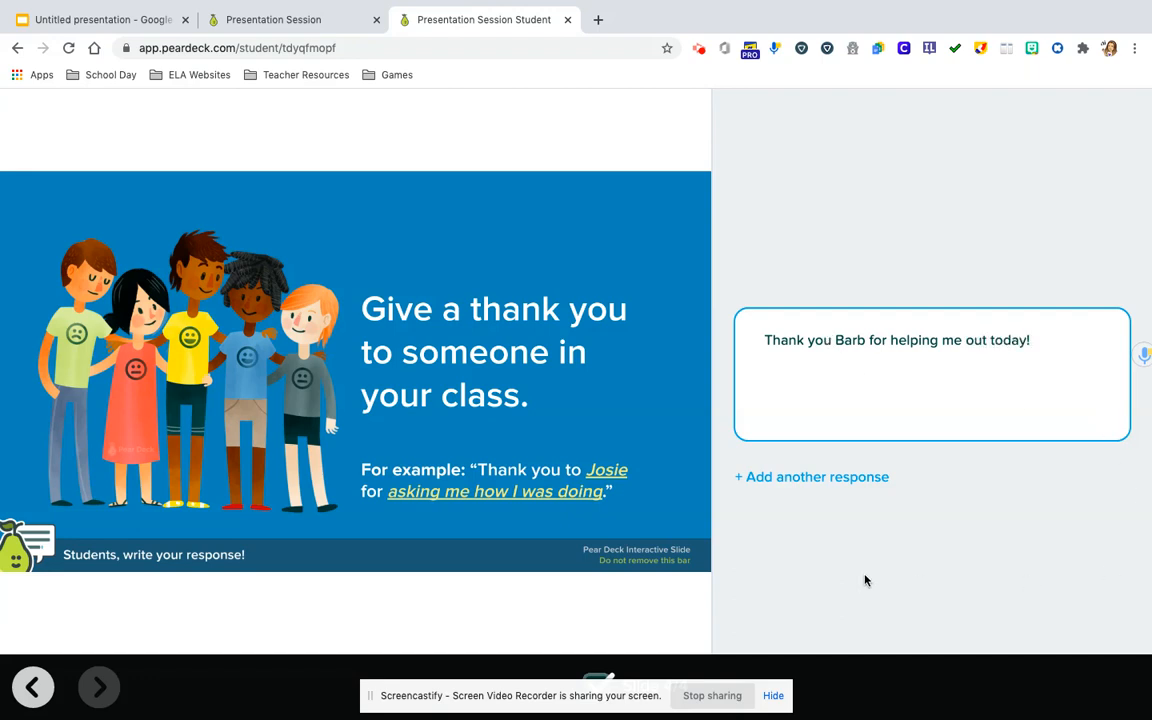
{"action": "left_click_drag", "start_coordinate": [614, 704], "coordinate": [634, 131]}
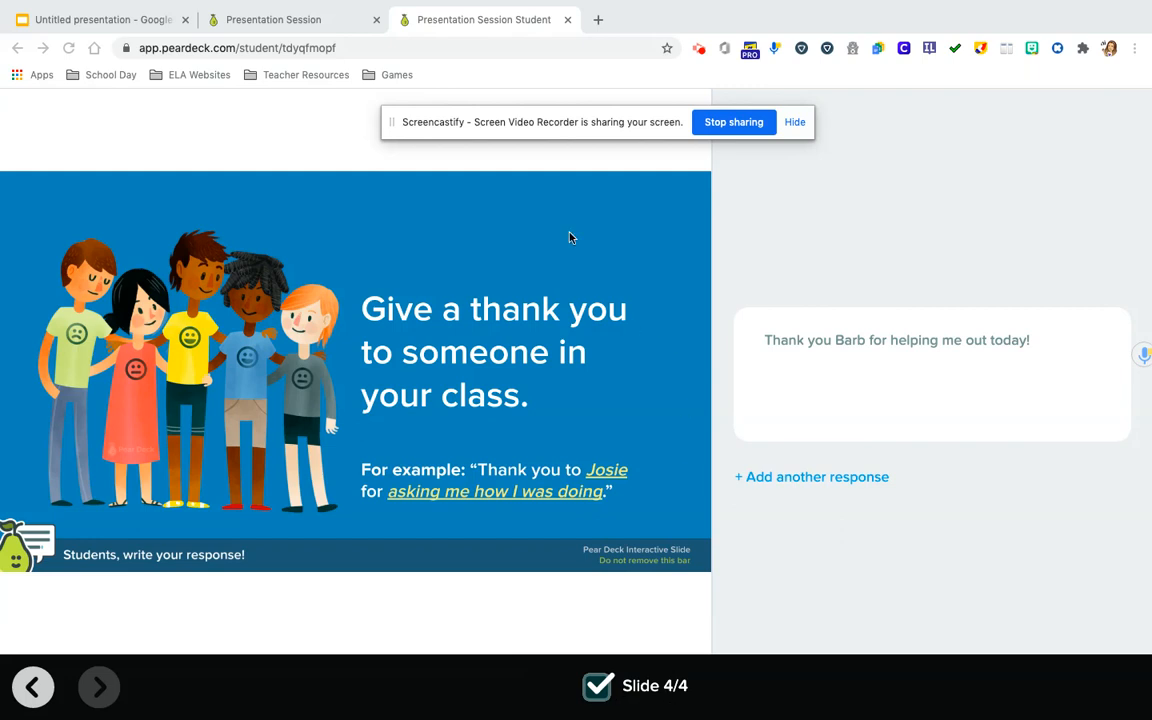
- Return to the teacher dashboard, view the bucket slide's responses and check the classroom roster
{"action": "left_click", "coordinate": [568, 20]}
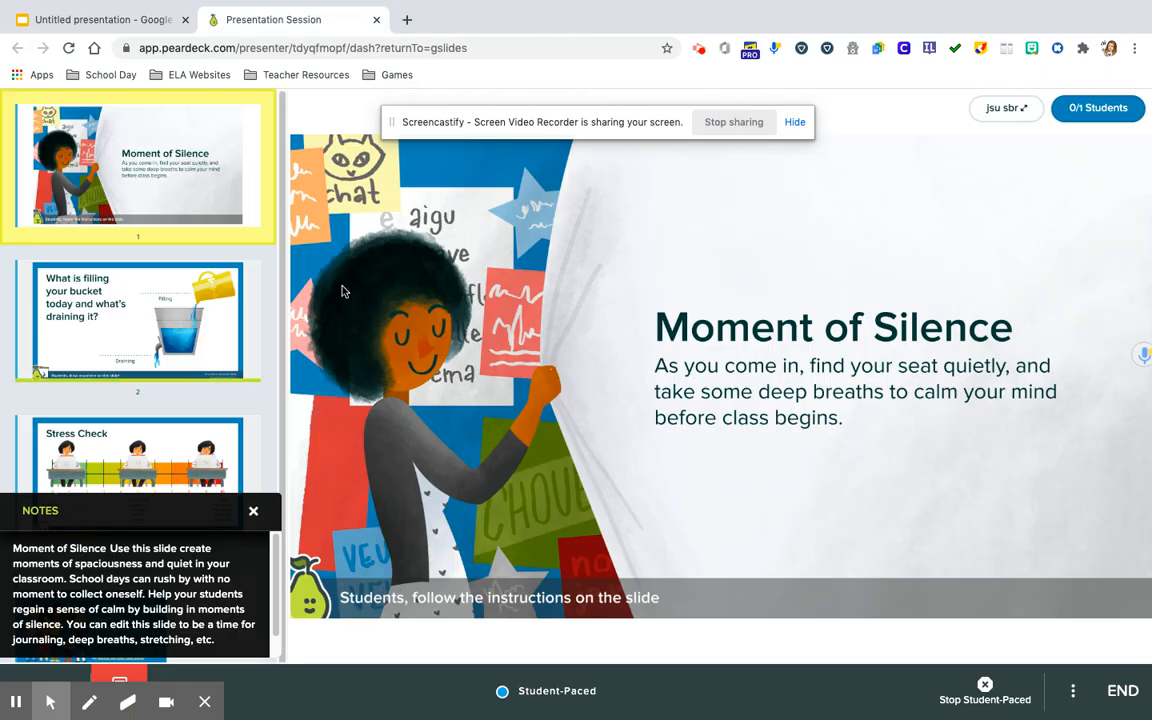
{"action": "left_click_drag", "start_coordinate": [537, 121], "coordinate": [540, 709]}
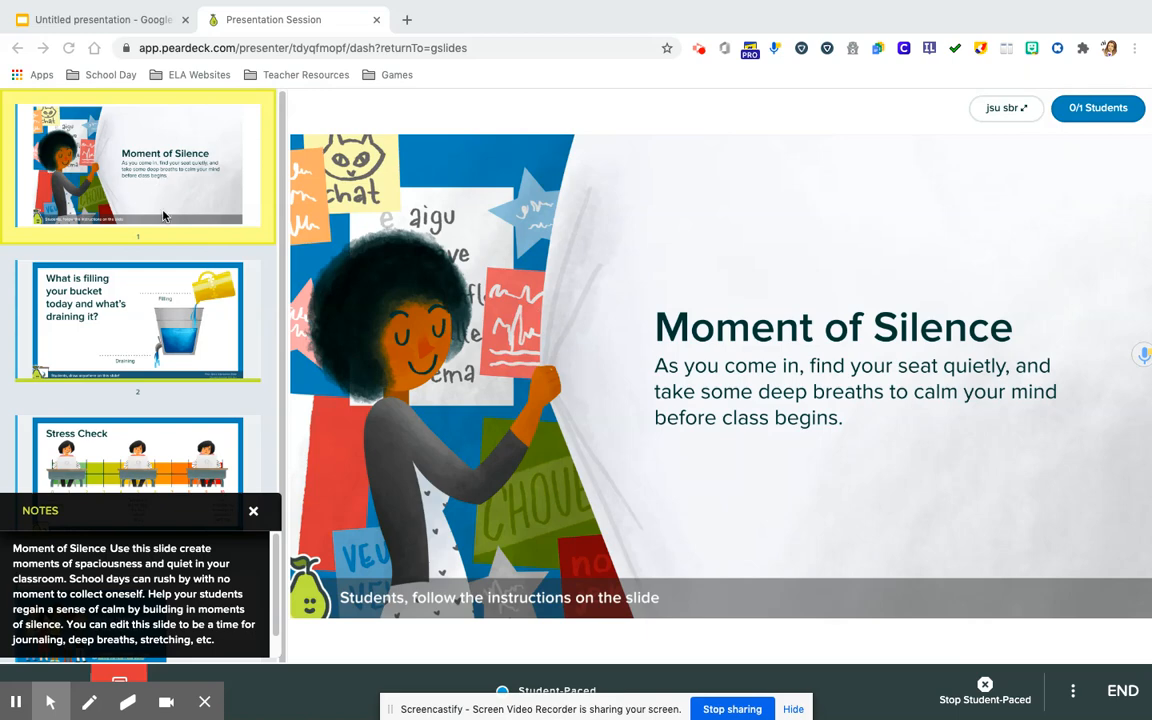
{"action": "left_click", "coordinate": [178, 330]}
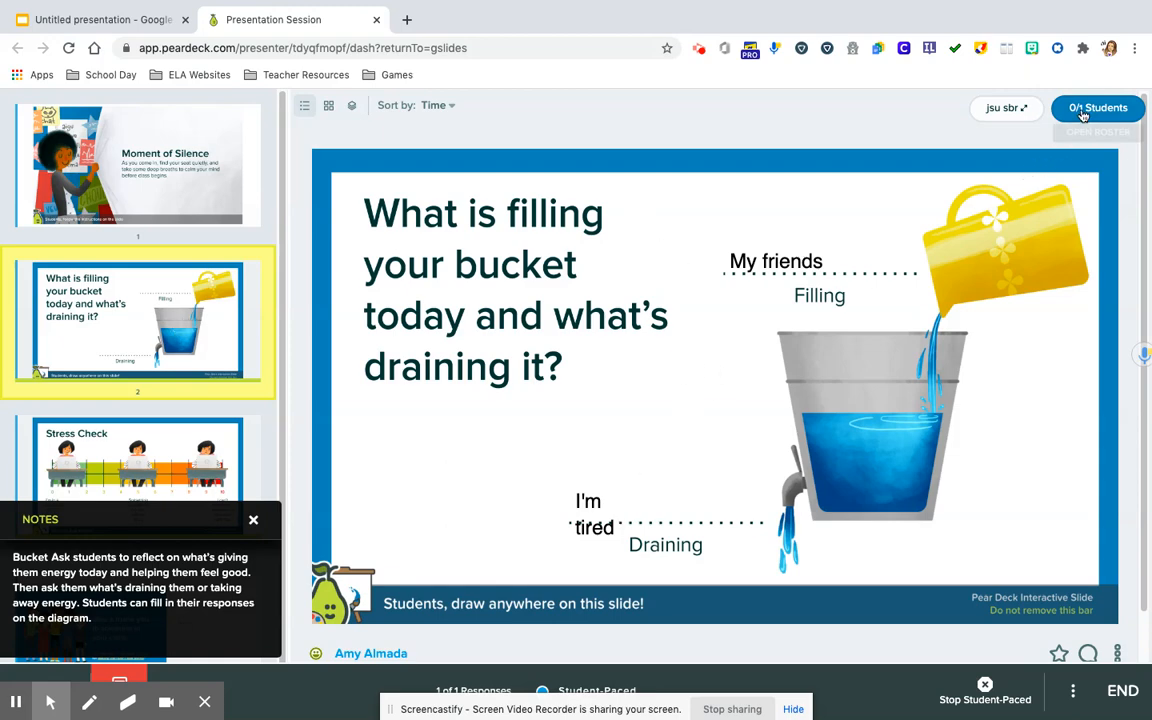
{"action": "left_click", "coordinate": [1006, 107]}
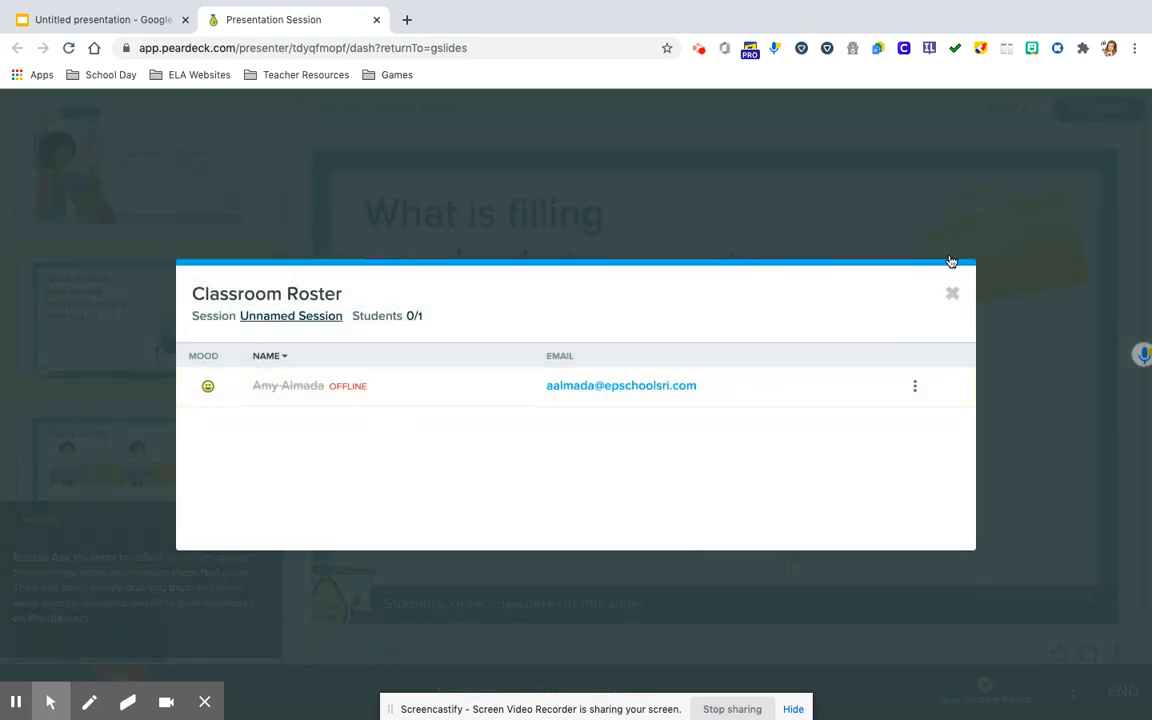
{"action": "left_click", "coordinate": [952, 293]}
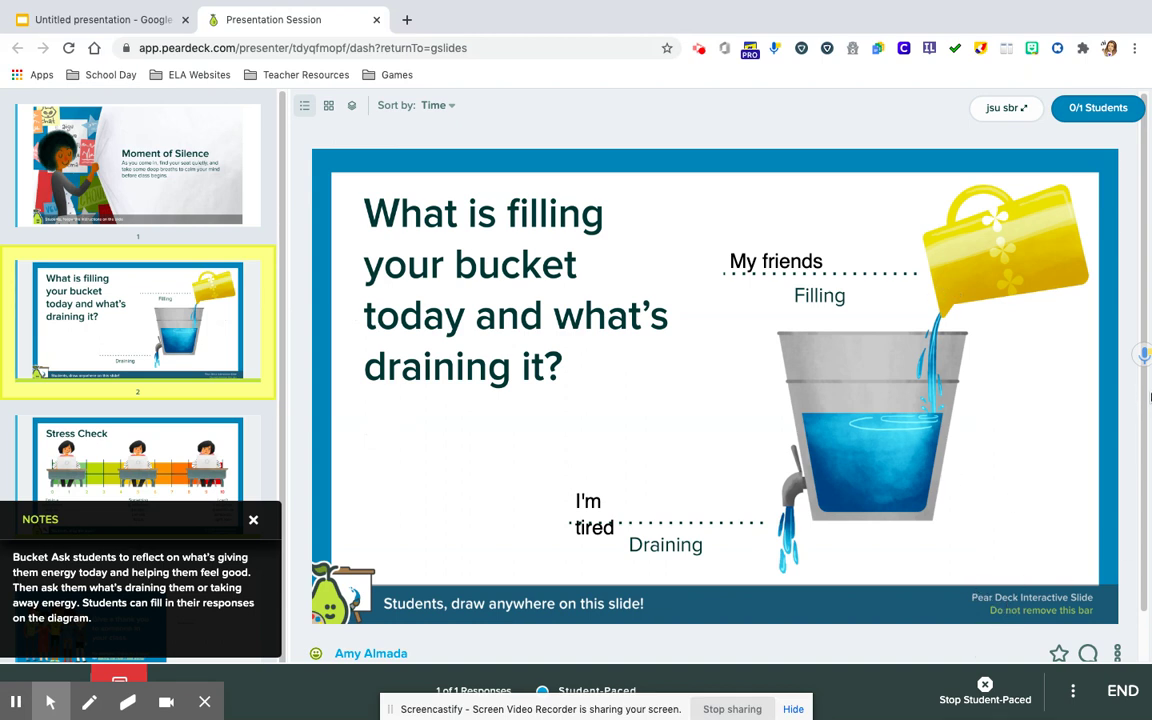
{"action": "scroll", "coordinate": [1146, 455], "scroll_direction": "down", "scroll_amount": 2}
{"action": "scroll", "coordinate": [1146, 455], "scroll_direction": "down", "scroll_amount": 2}
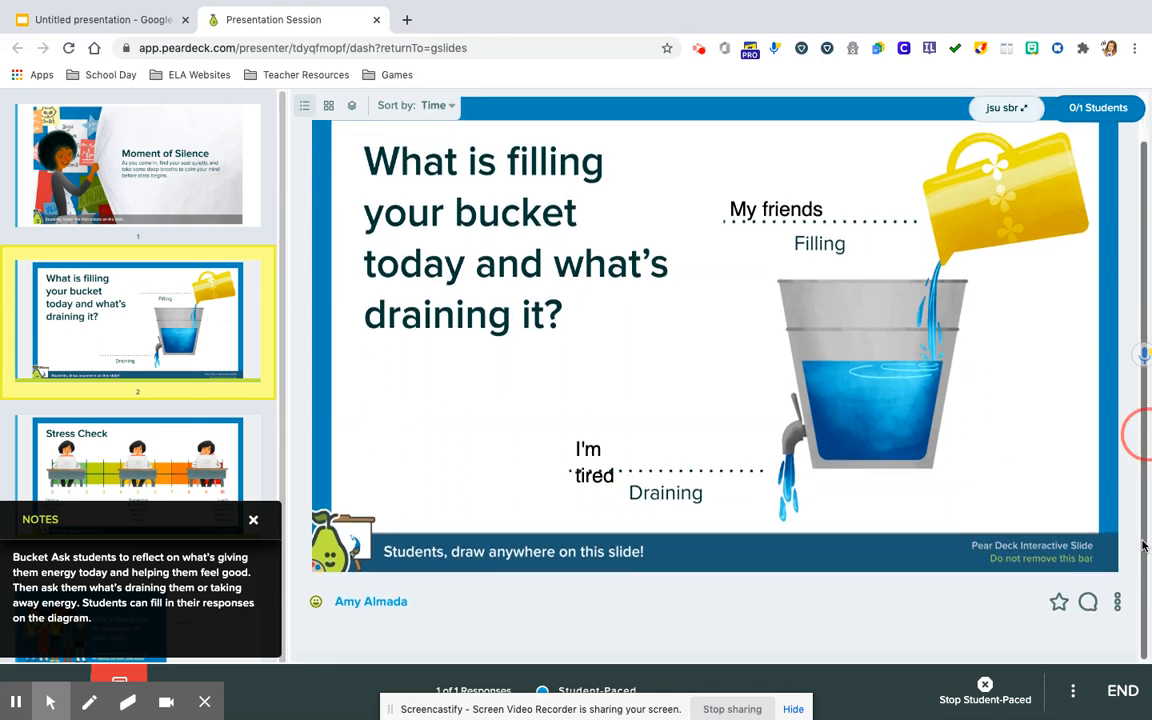
- Star the student's bucket response, skip sending feedback, and show the Stress Check responses
{"action": "left_click", "coordinate": [1058, 604]}
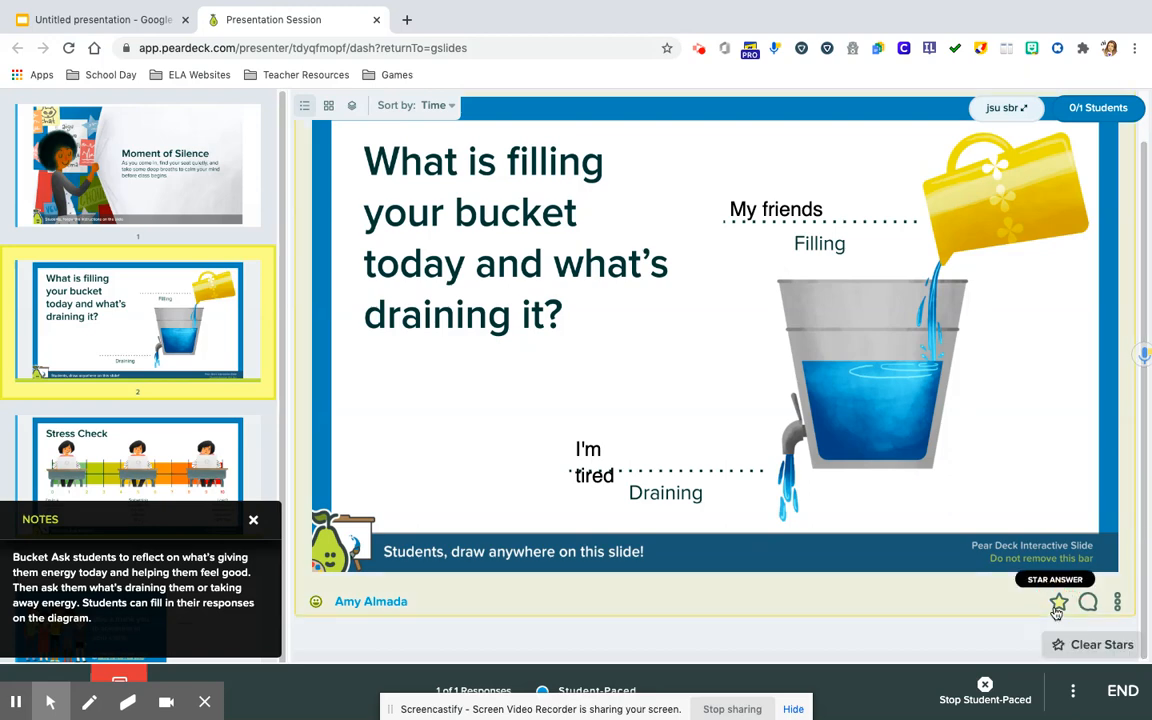
{"action": "left_click", "coordinate": [1088, 603]}
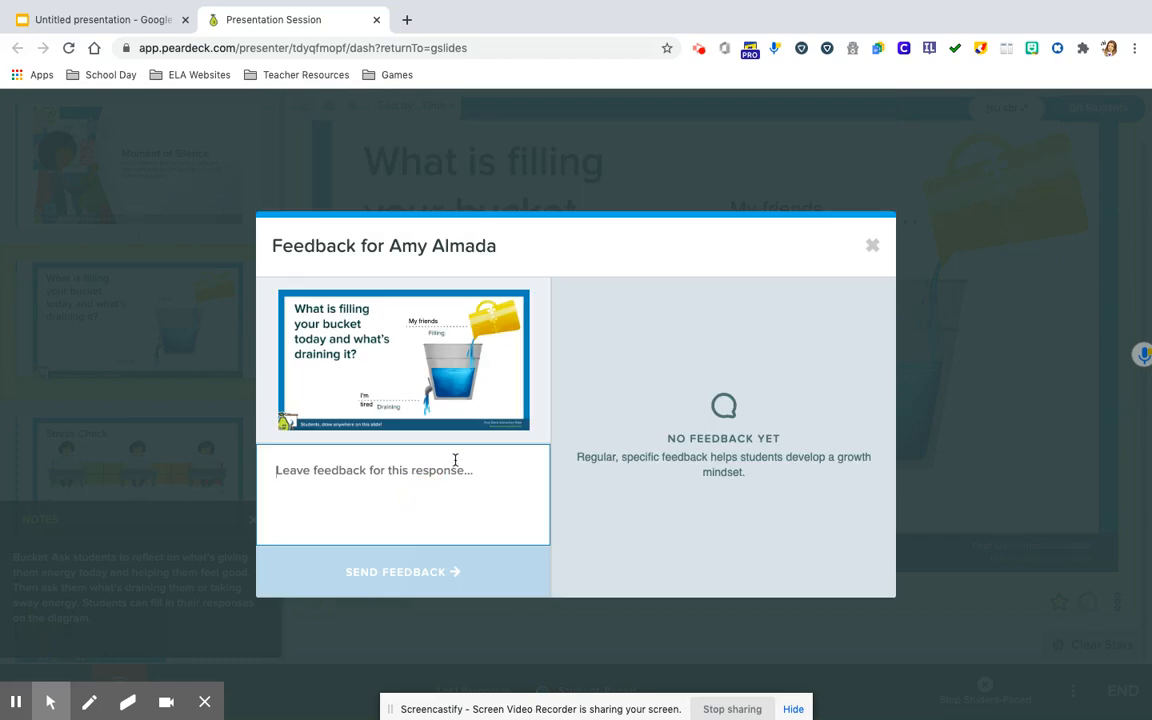
{"action": "left_click", "coordinate": [872, 245]}
{"action": "left_click", "coordinate": [138, 455]}
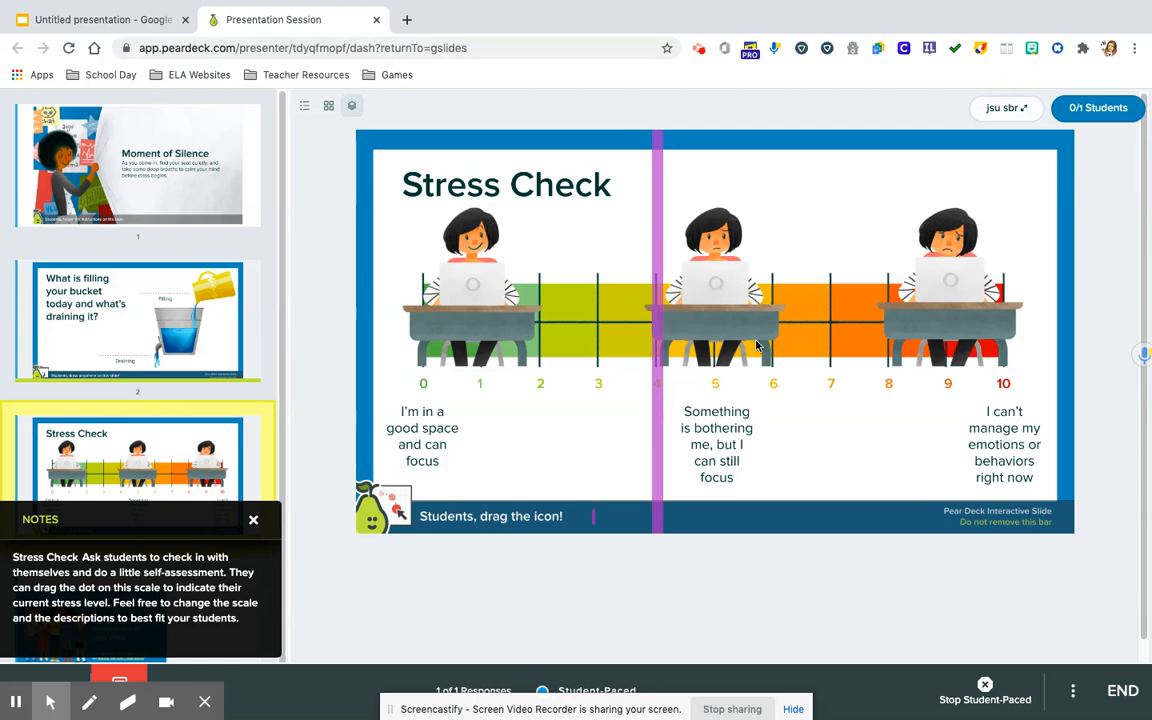
- Rejoin the session as a student in a new tab and check in with the neutral emoji
{"action": "left_click", "coordinate": [408, 20]}
{"action": "type", "text": "https://app.peardeck.com/student/tdyqfmopf"}
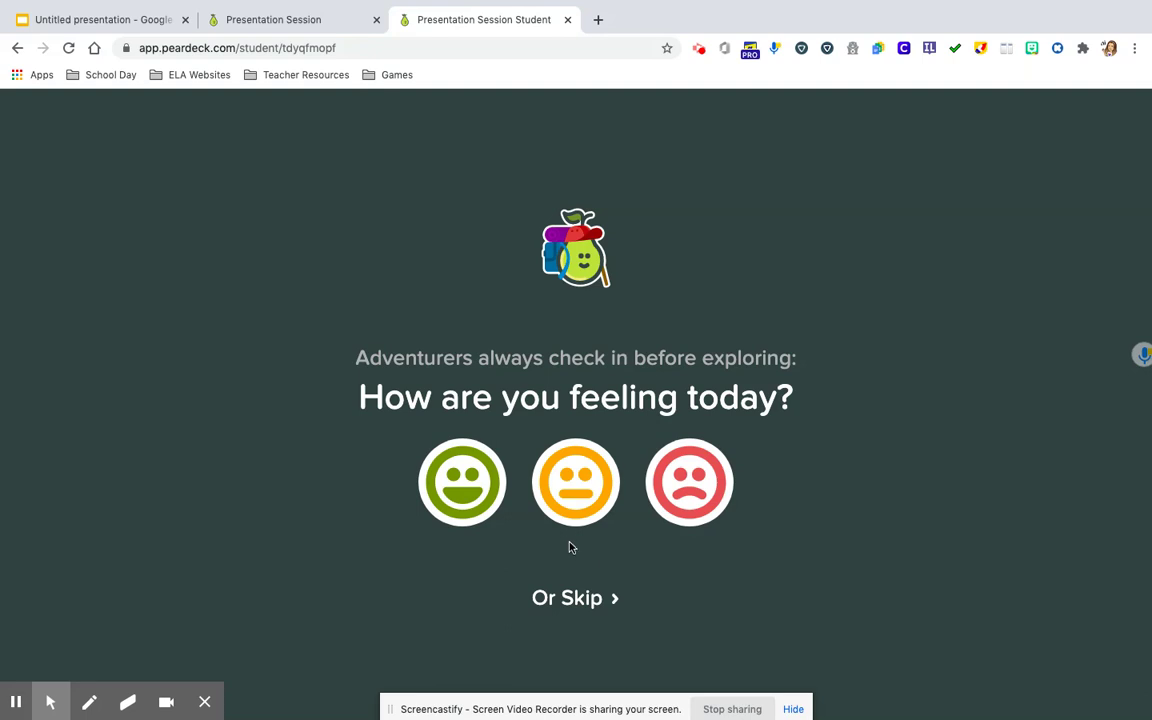
{"action": "left_click", "coordinate": [575, 483]}
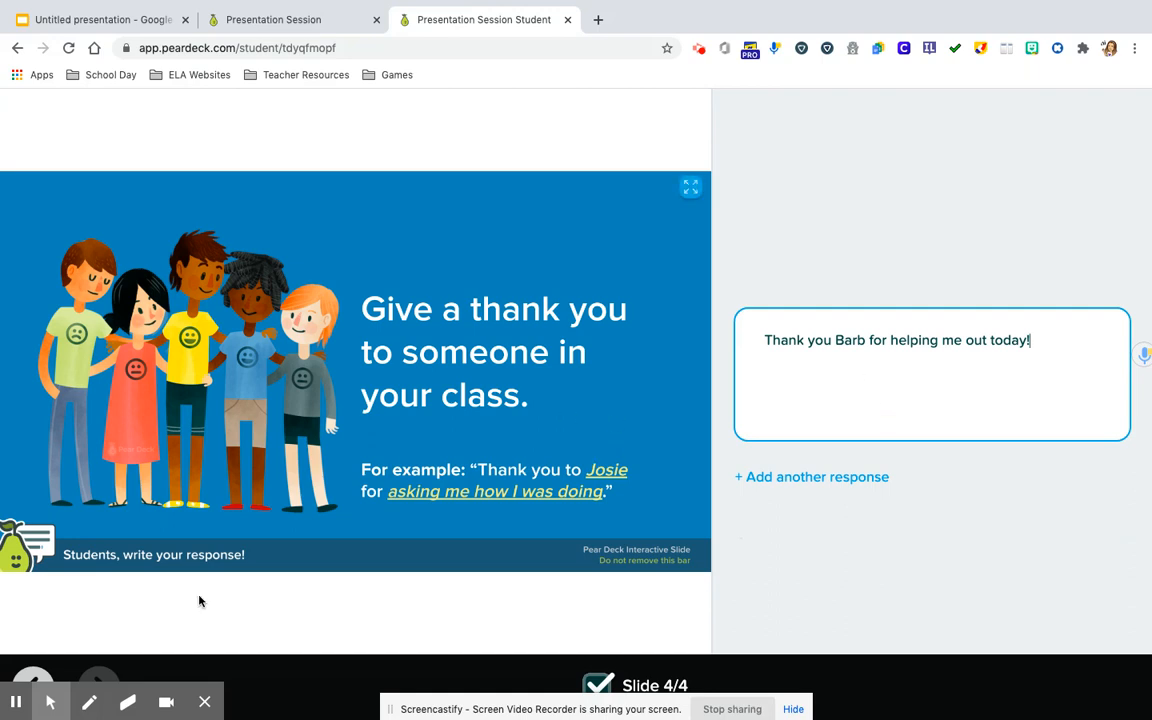
- Close the student view, hide the notes, and show the thank-you slide's responses on the dashboard
{"action": "left_click", "coordinate": [568, 19]}
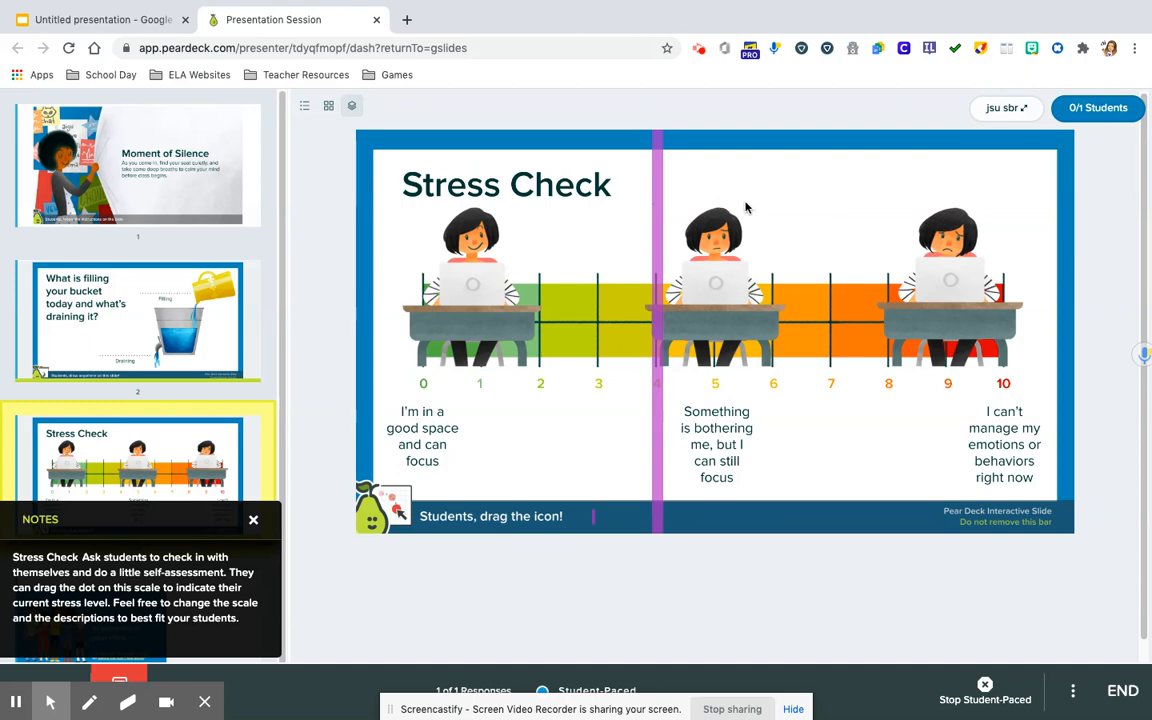
{"action": "left_click", "coordinate": [253, 520]}
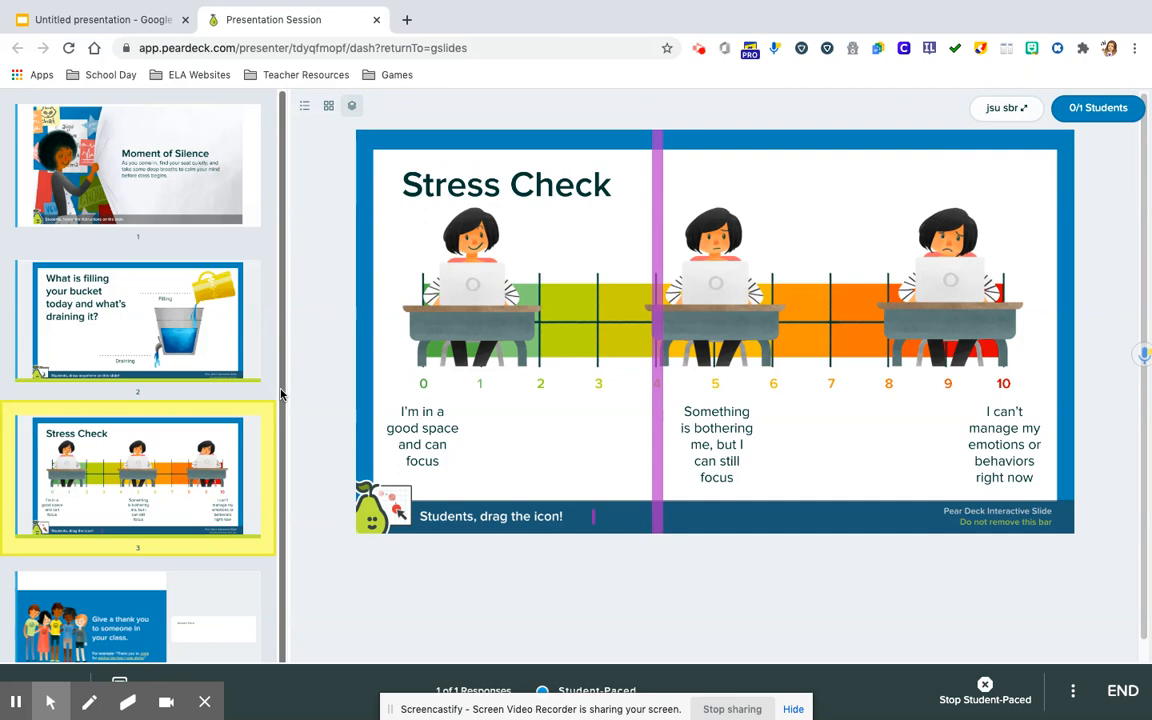
{"action": "scroll", "coordinate": [270, 390], "scroll_direction": "down", "scroll_amount": 1}
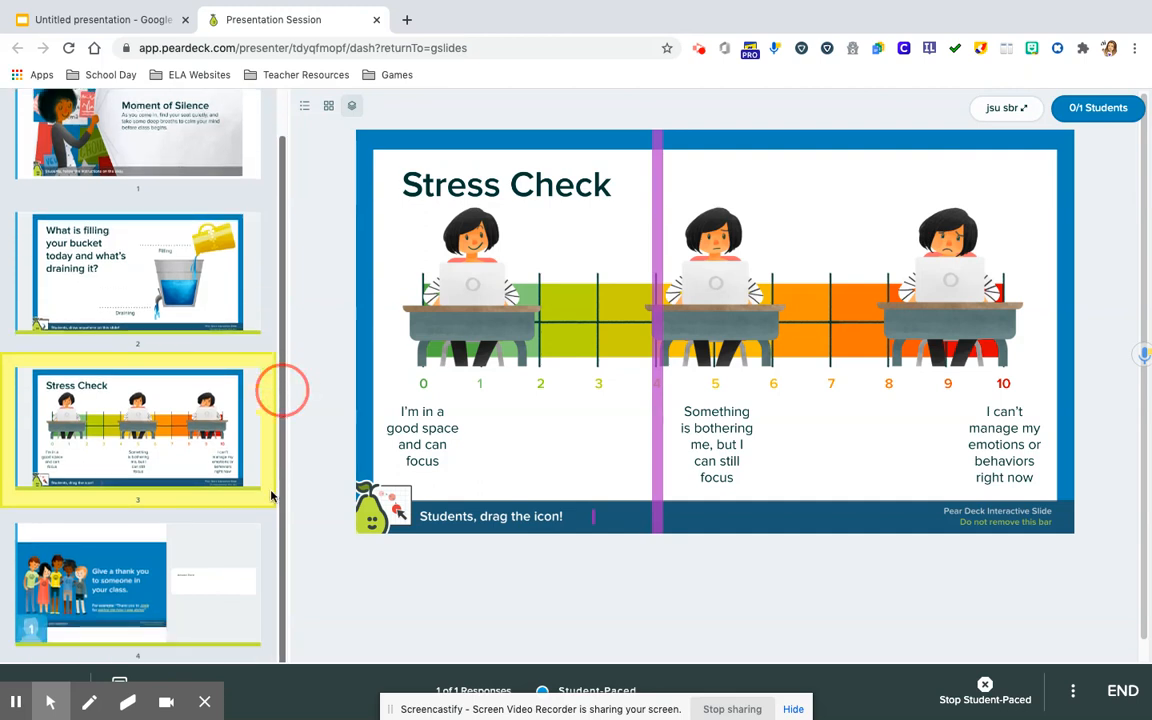
{"action": "left_click", "coordinate": [115, 584]}
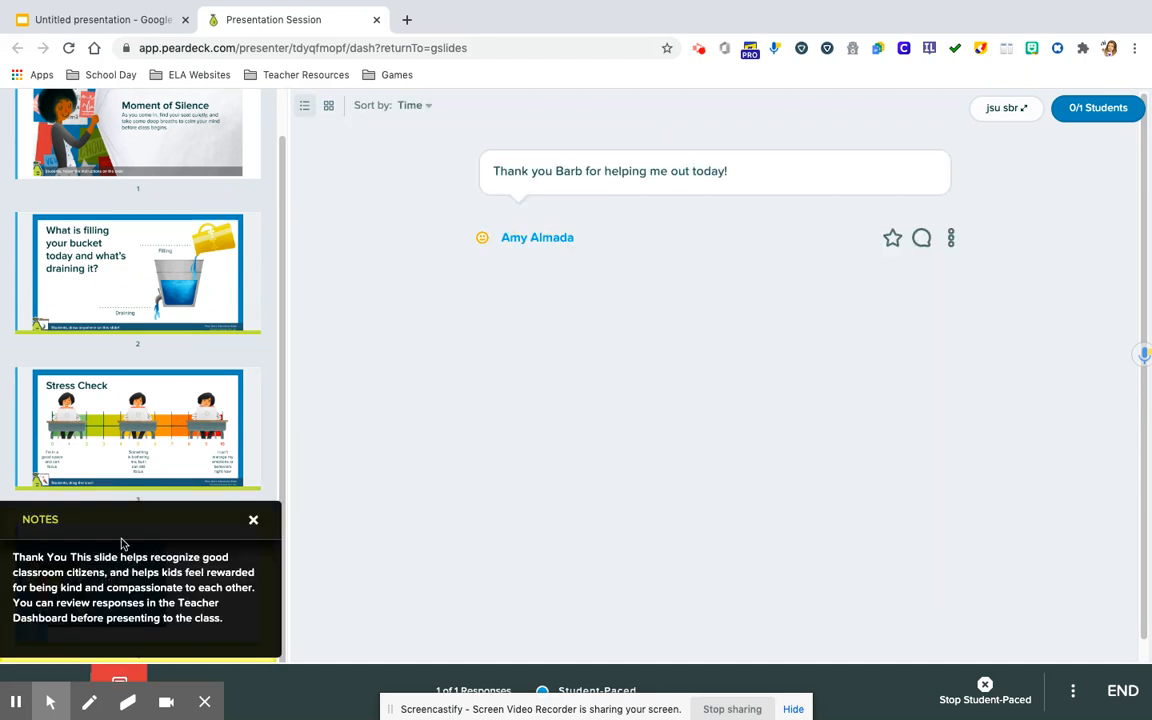
- Hide the thank-you slide's teacher notes, leaving the "Thank you Barb" response visible
{"action": "left_click", "coordinate": [253, 520]}
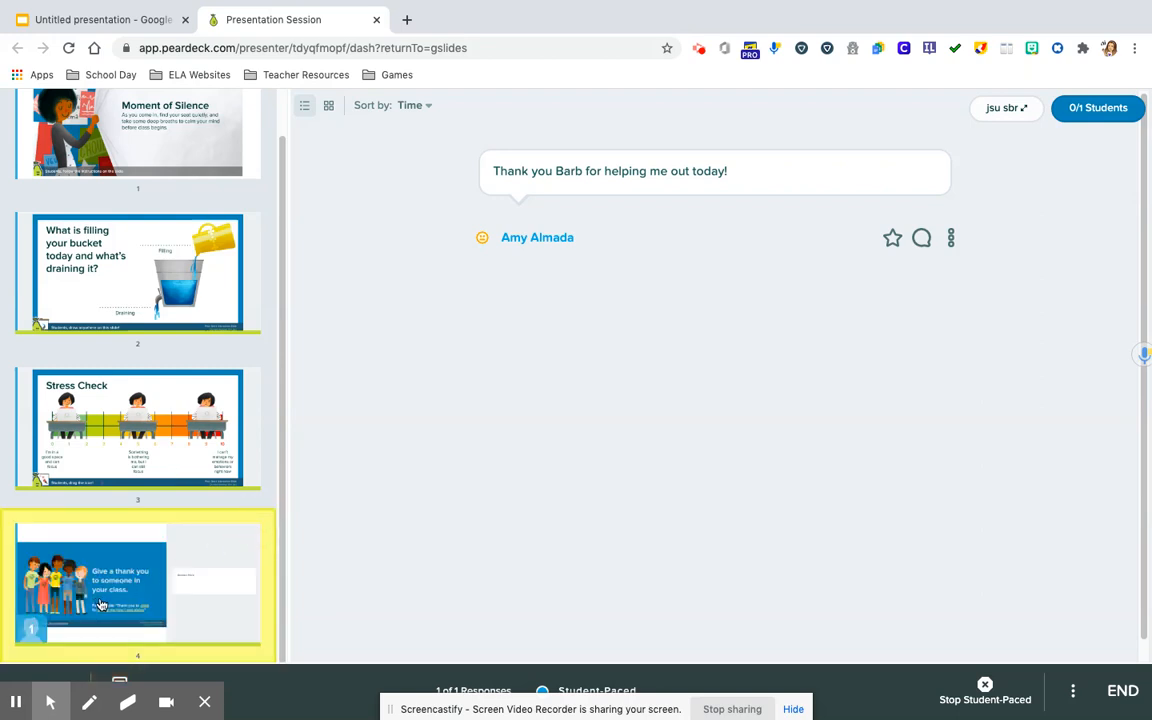